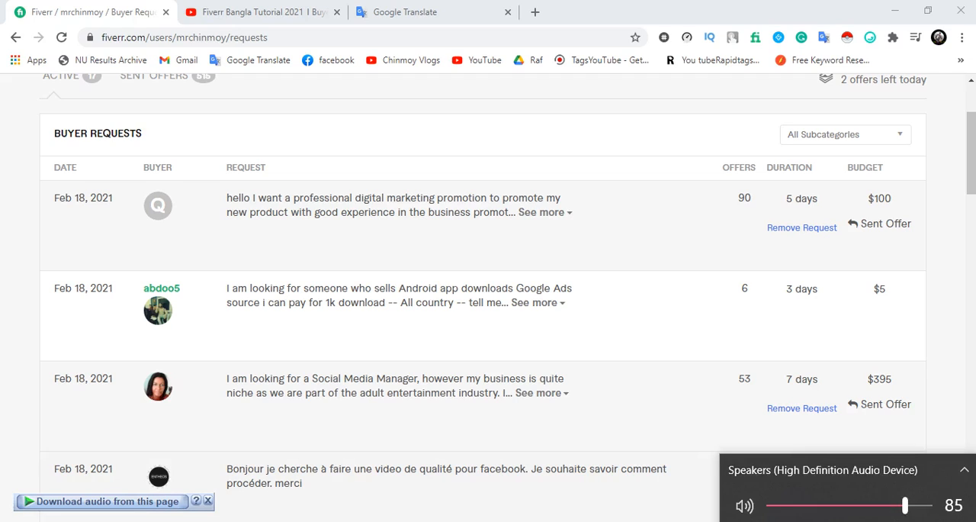
Dismiss the audio download bar and examine the active buyer requests, focusing on the one for web development and social media integration
{"action": "left_click_drag", "start_coordinate": [905, 502], "coordinate": [930, 501]}
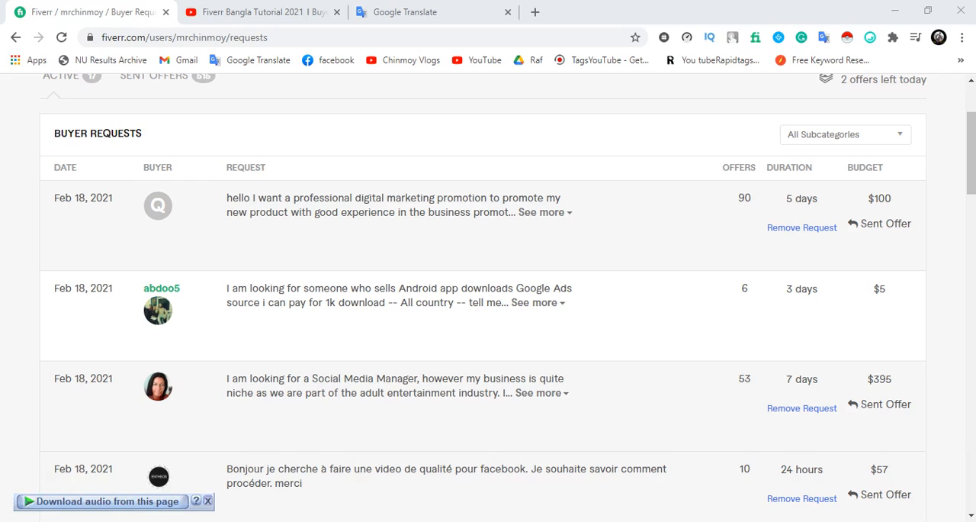
{"action": "left_click", "coordinate": [207, 500]}
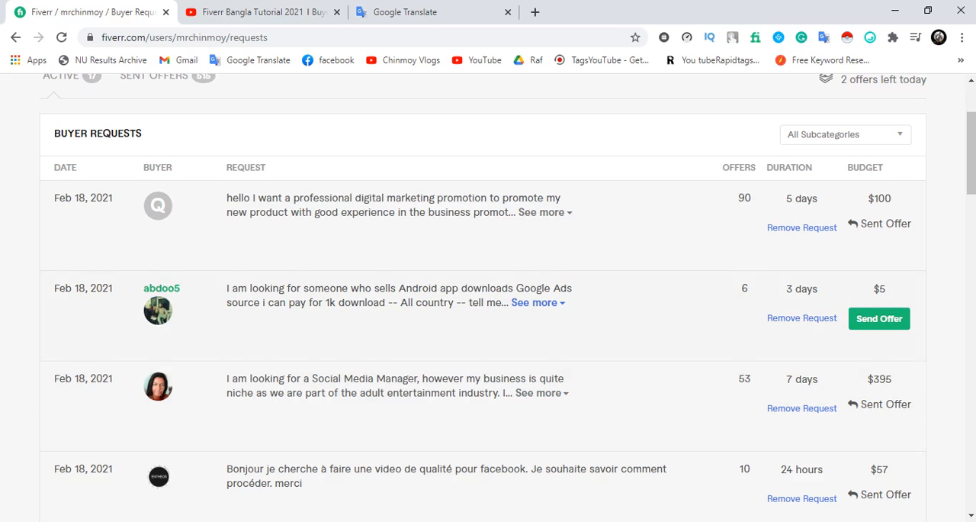
{"action": "scroll", "coordinate": [488, 298], "scroll_direction": "down", "scroll_amount": 5}
{"action": "scroll", "coordinate": [488, 335], "scroll_direction": "down", "scroll_amount": 1}
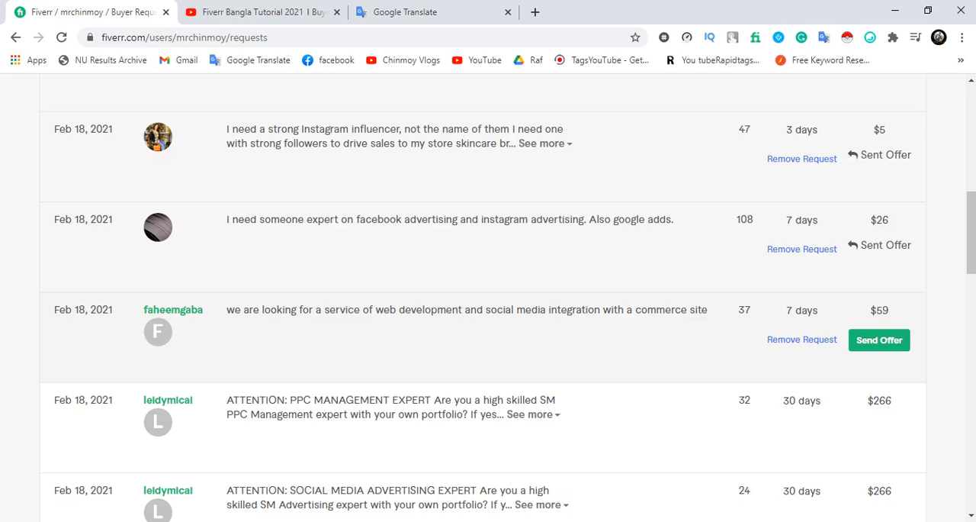
{"action": "scroll", "coordinate": [488, 366], "scroll_direction": "down", "scroll_amount": 2}
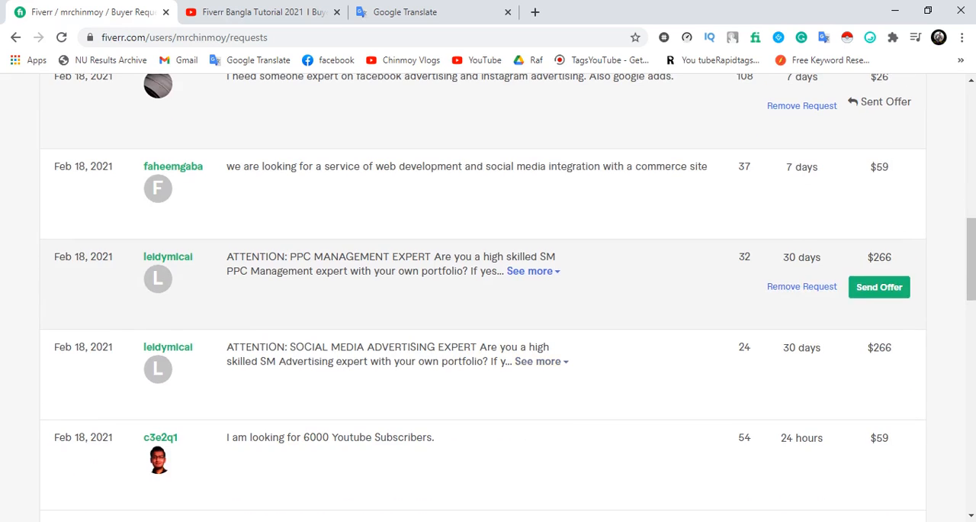
{"action": "scroll", "coordinate": [488, 343], "scroll_direction": "down", "scroll_amount": 3}
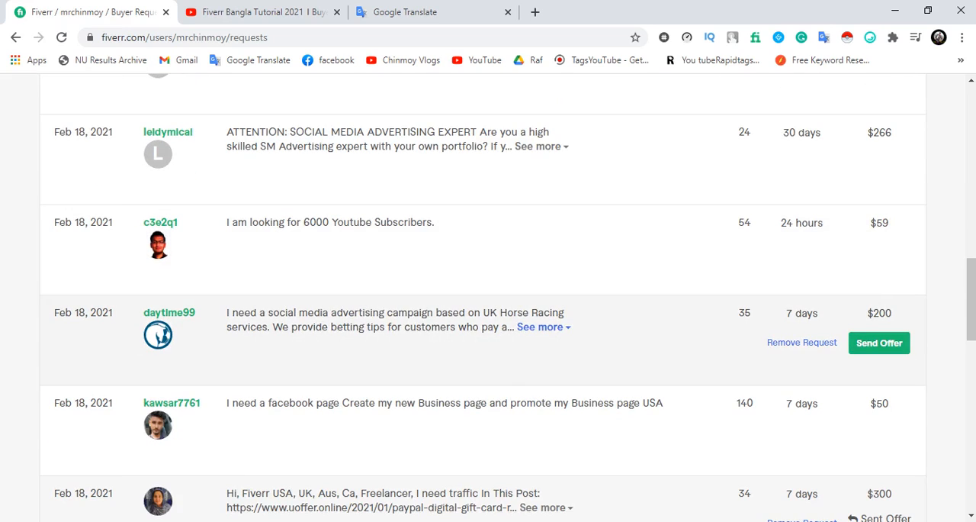
{"action": "scroll", "coordinate": [487, 317], "scroll_direction": "down", "scroll_amount": 2}
{"action": "scroll", "coordinate": [488, 374], "scroll_direction": "down", "scroll_amount": 1}
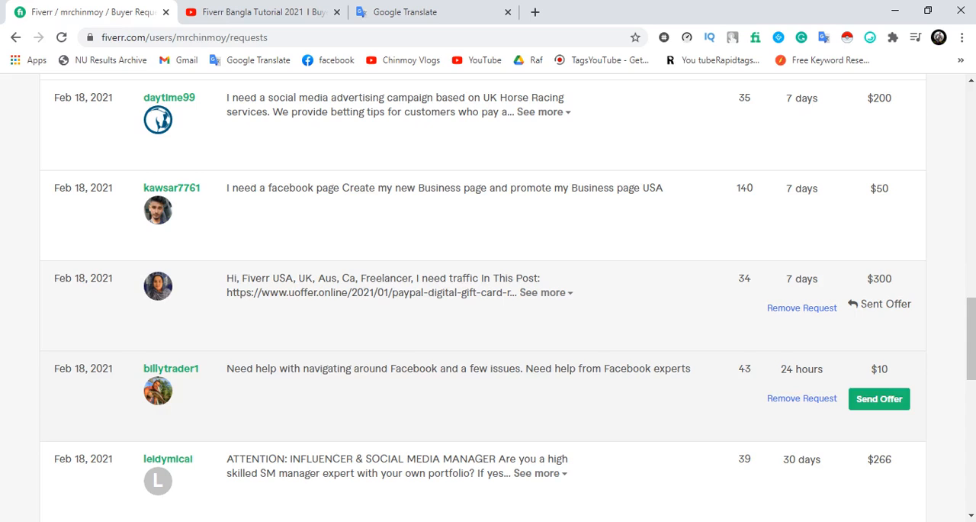
{"action": "scroll", "coordinate": [533, 343], "scroll_direction": "down", "scroll_amount": 2}
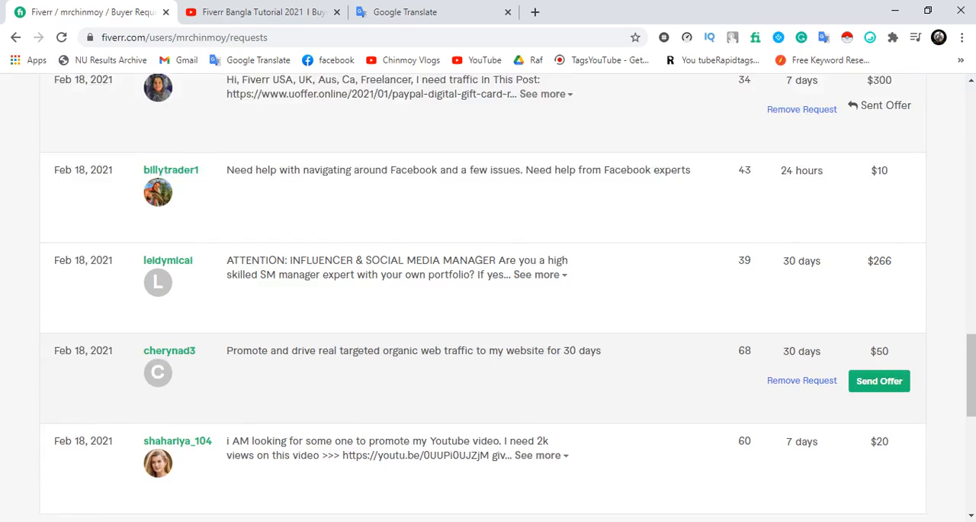
{"action": "scroll", "coordinate": [488, 457], "scroll_direction": "down", "scroll_amount": 2}
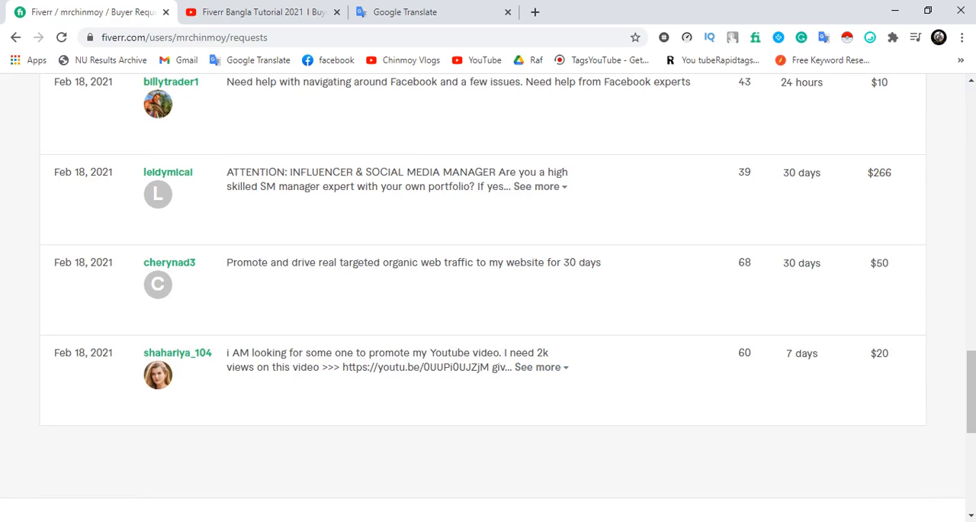
{"action": "scroll", "coordinate": [488, 457], "scroll_direction": "up", "scroll_amount": 5}
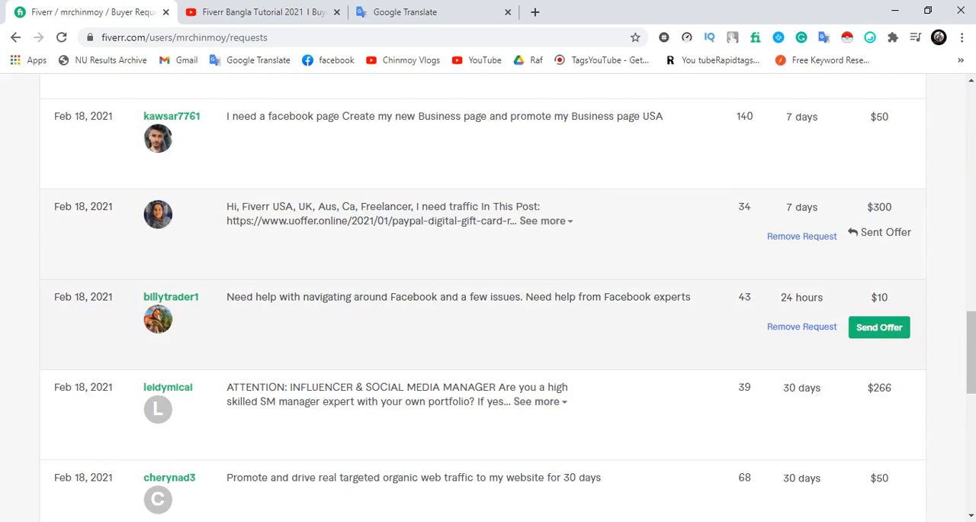
{"action": "scroll", "coordinate": [488, 298], "scroll_direction": "up", "scroll_amount": 6}
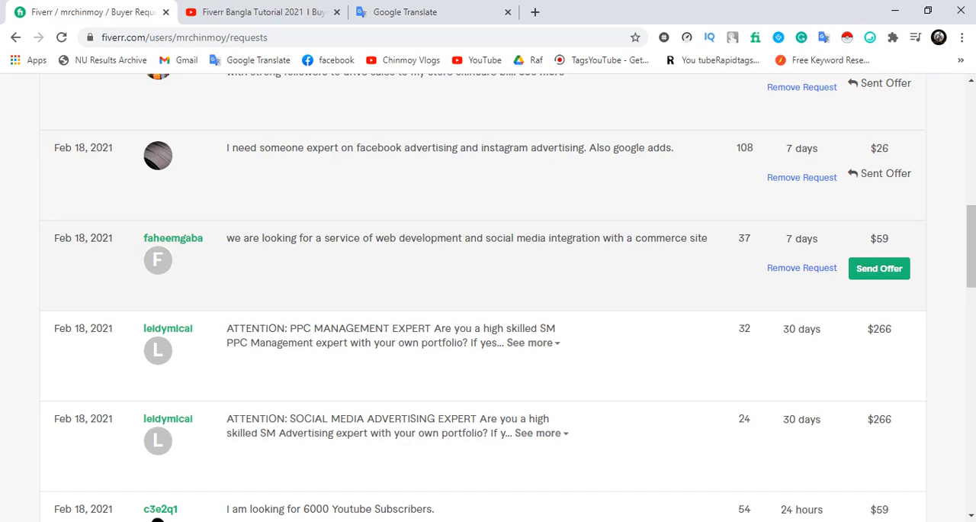
{"action": "left_click_drag", "start_coordinate": [226, 237], "coordinate": [462, 238]}
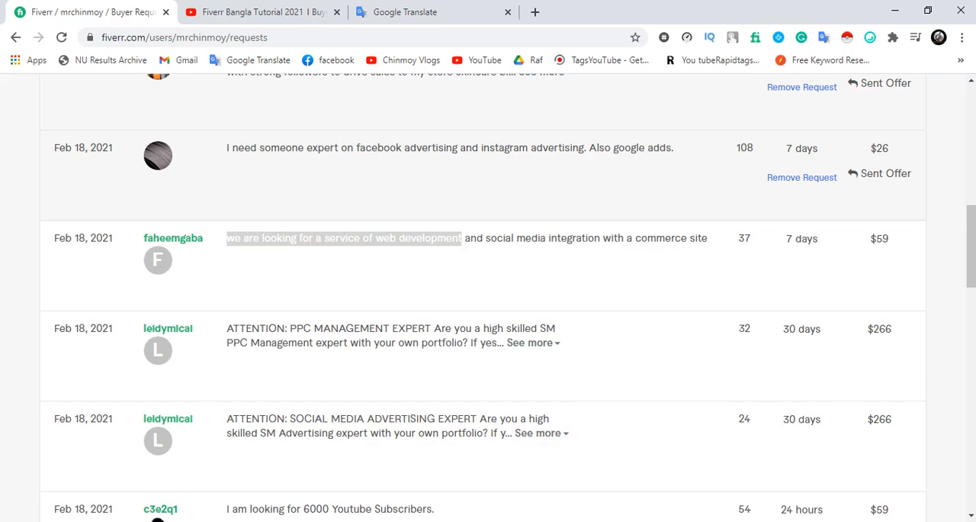
Switch to the Word document "Bayer 01 oct 2020" and examine the red-highlighted offer template with its sample links and sign-off
{"action": "mouse_move", "coordinate": [193, 521]}
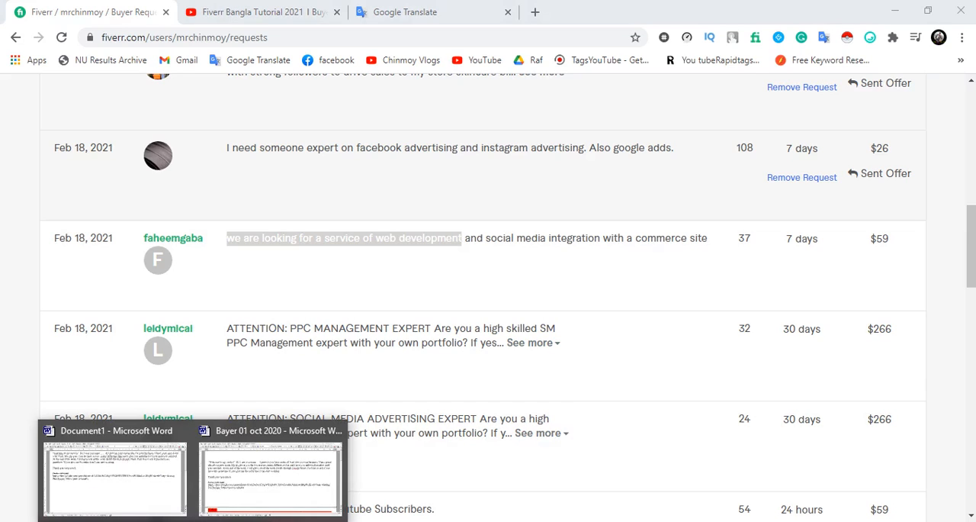
{"action": "left_click", "coordinate": [271, 472]}
{"action": "scroll", "coordinate": [488, 289], "scroll_direction": "down", "scroll_amount": 3}
{"action": "scroll", "coordinate": [488, 290], "scroll_direction": "down", "scroll_amount": 5}
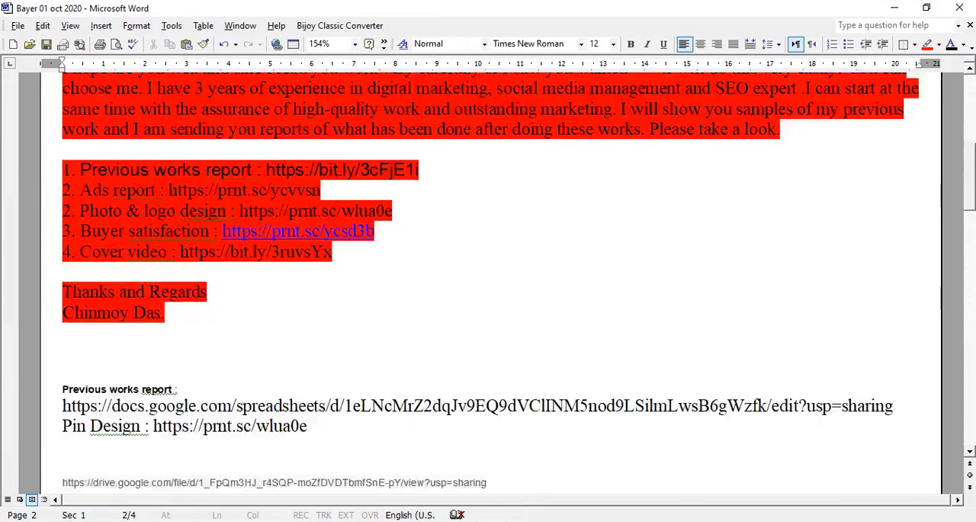
{"action": "scroll", "coordinate": [488, 290], "scroll_direction": "up", "scroll_amount": 3}
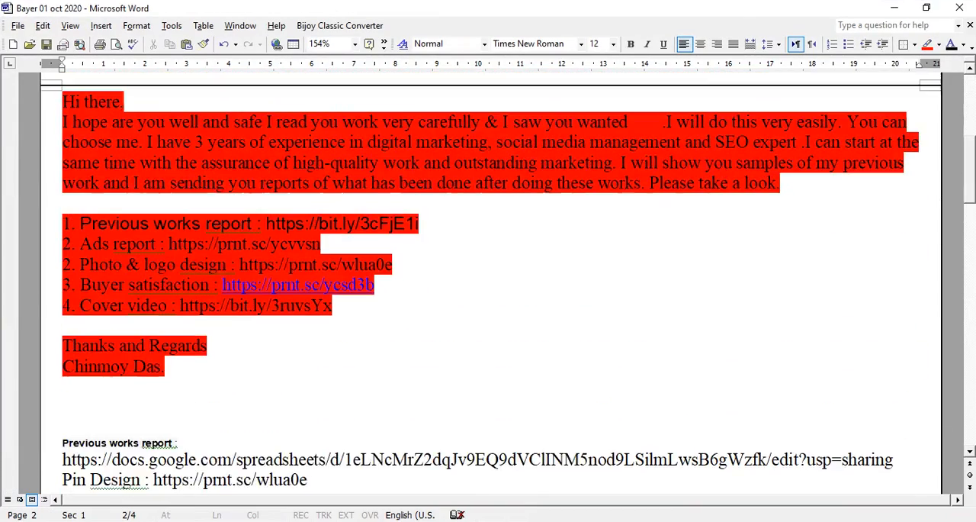
{"action": "scroll", "coordinate": [488, 289], "scroll_direction": "down", "scroll_amount": 1}
{"action": "left_click", "coordinate": [63, 387]}
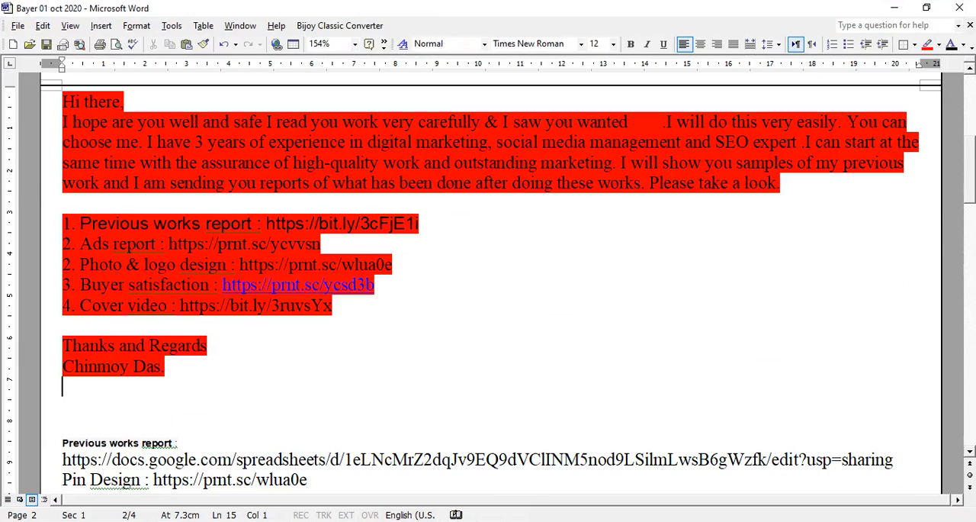
{"action": "scroll", "coordinate": [488, 289], "scroll_direction": "up", "scroll_amount": 1}
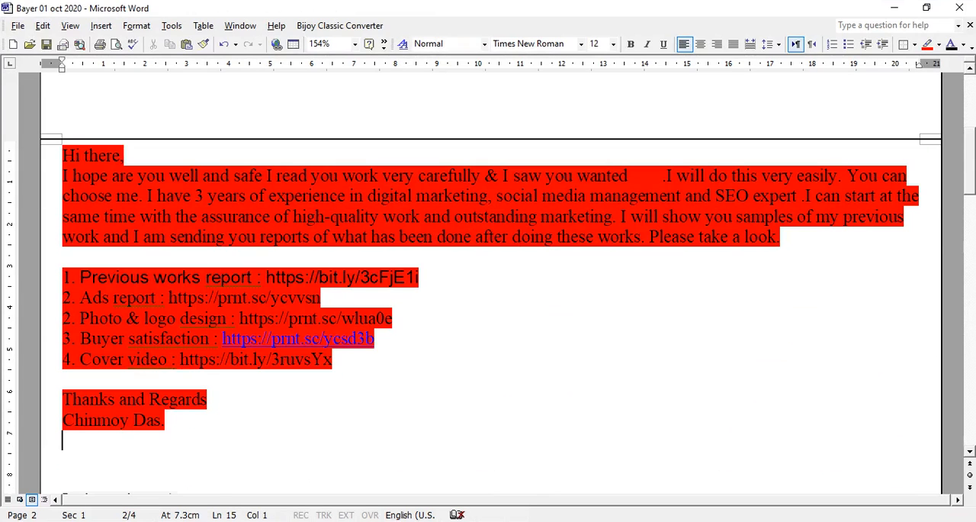
{"action": "left_click", "coordinate": [211, 400]}
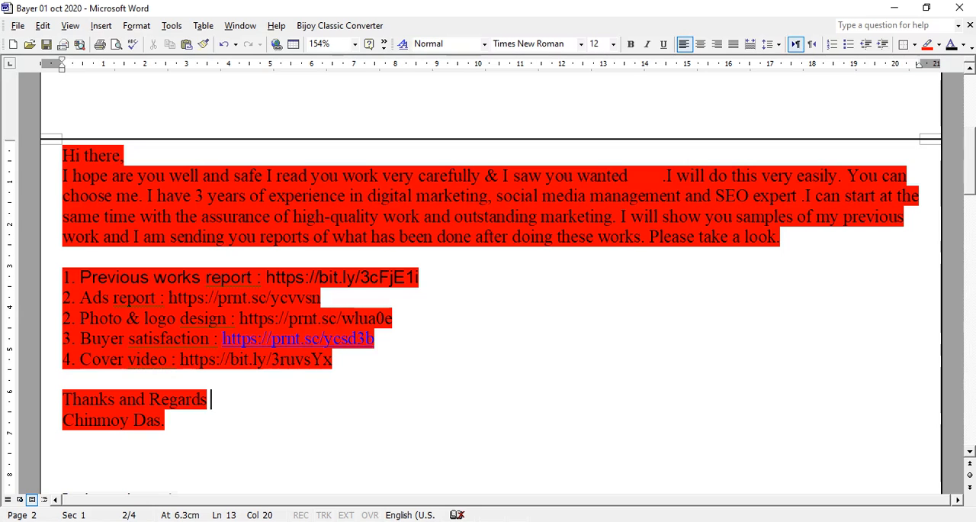
Create a blank document and copy the template's opening into it, from "Hi there," through "I read you work very carefully"
{"action": "key", "text": "ctrl+n"}
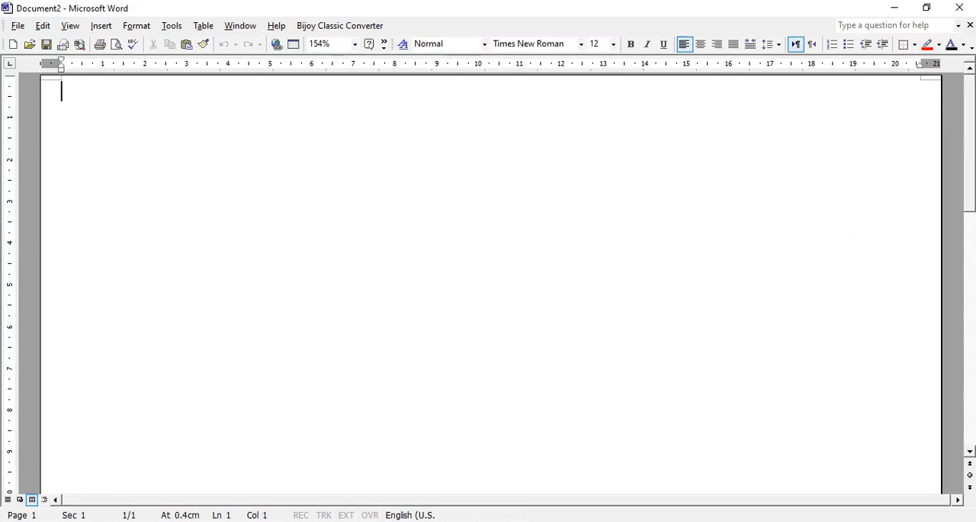
{"action": "mouse_move", "coordinate": [232, 520]}
{"action": "left_click", "coordinate": [233, 474]}
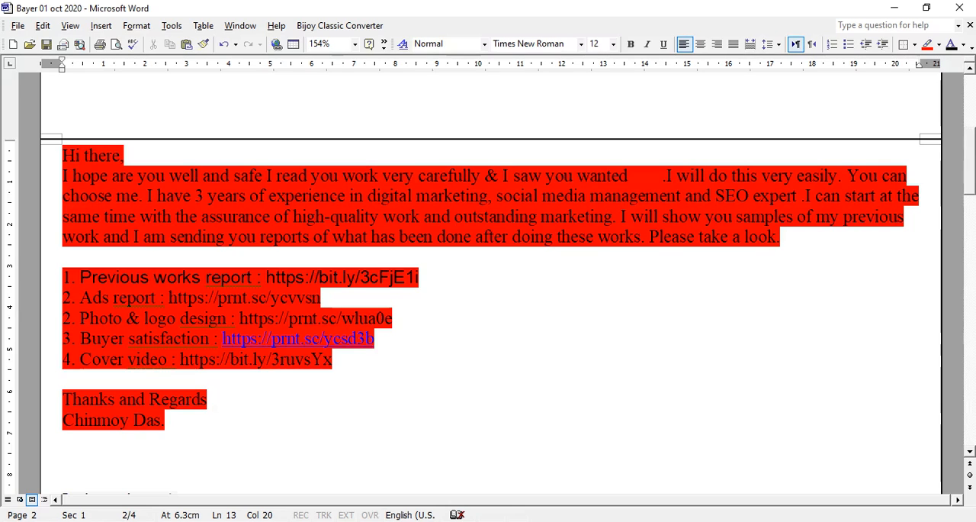
{"action": "left_click_drag", "start_coordinate": [63, 156], "coordinate": [262, 176]}
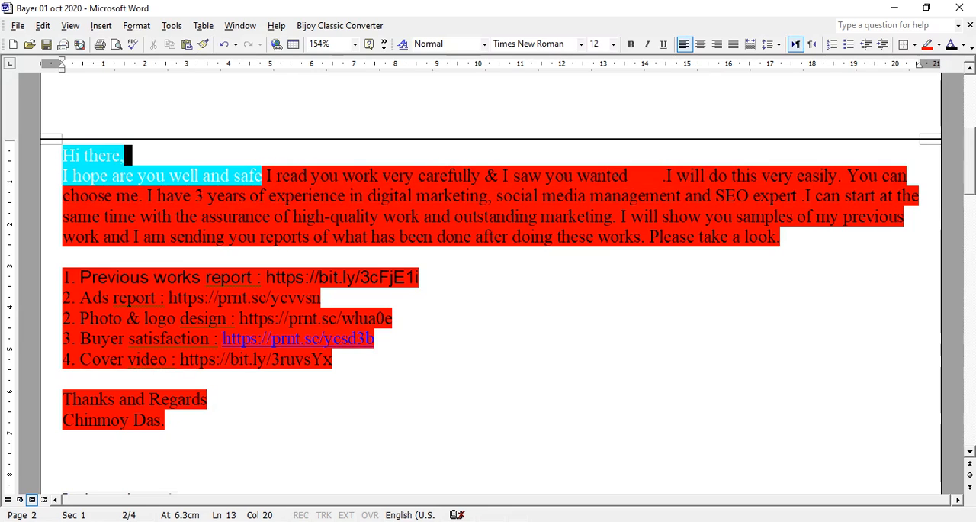
{"action": "left_click_drag", "start_coordinate": [262, 176], "coordinate": [481, 176]}
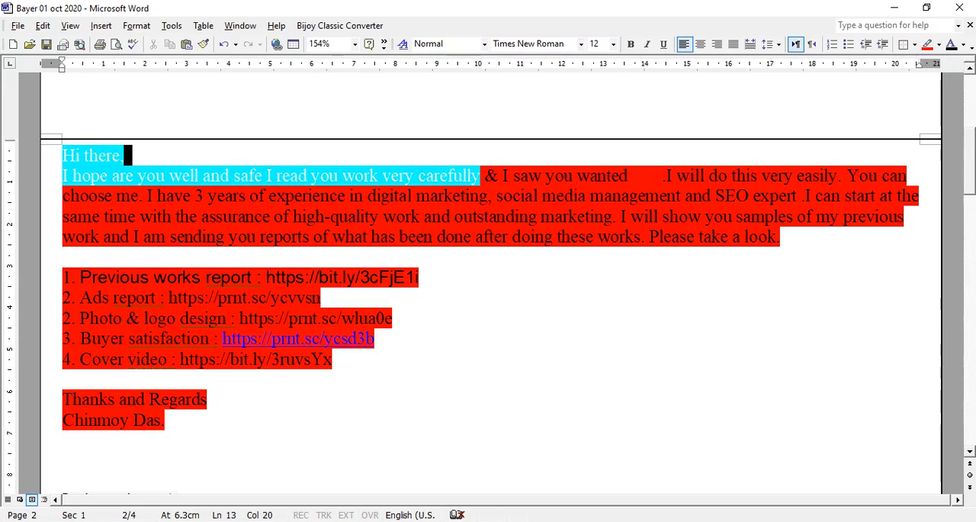
{"action": "mouse_move", "coordinate": [480, 176]}
{"action": "left_mouse_down"}
{"action": "mouse_move", "coordinate": [544, 176]}
{"action": "mouse_move", "coordinate": [483, 176]}
{"action": "left_mouse_up"}
{"action": "key", "text": "ctrl+c"}
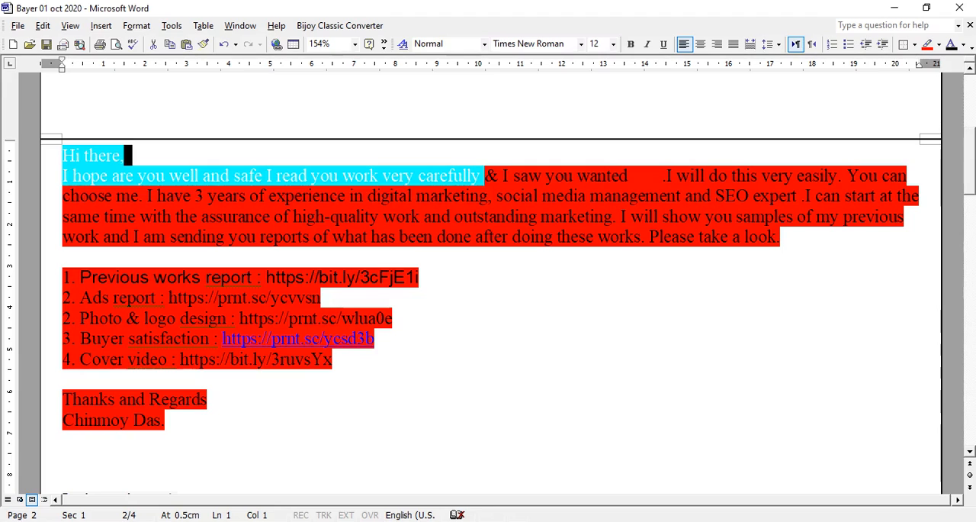
{"action": "left_click", "coordinate": [233, 521]}
{"action": "left_click", "coordinate": [387, 473]}
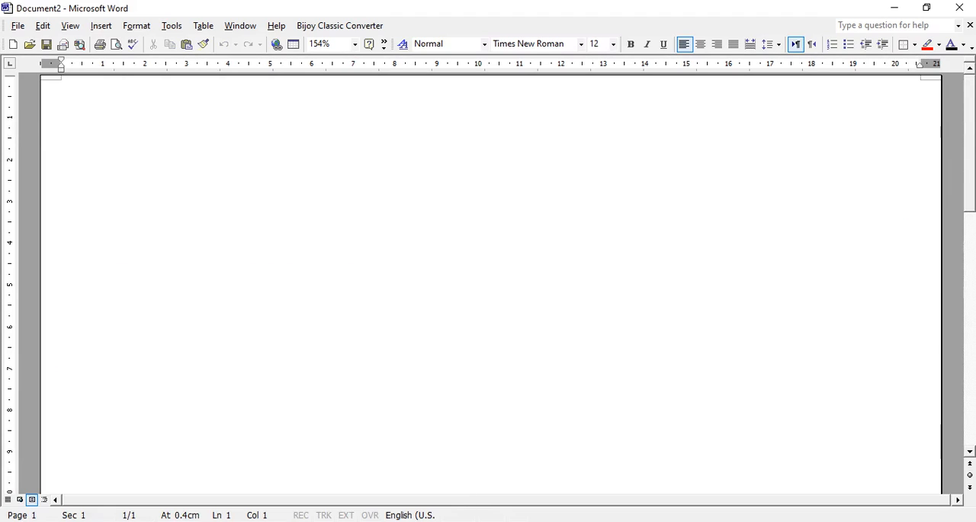
{"action": "key", "text": "ctrl+v"}
{"action": "key", "text": "ctrl+a"}
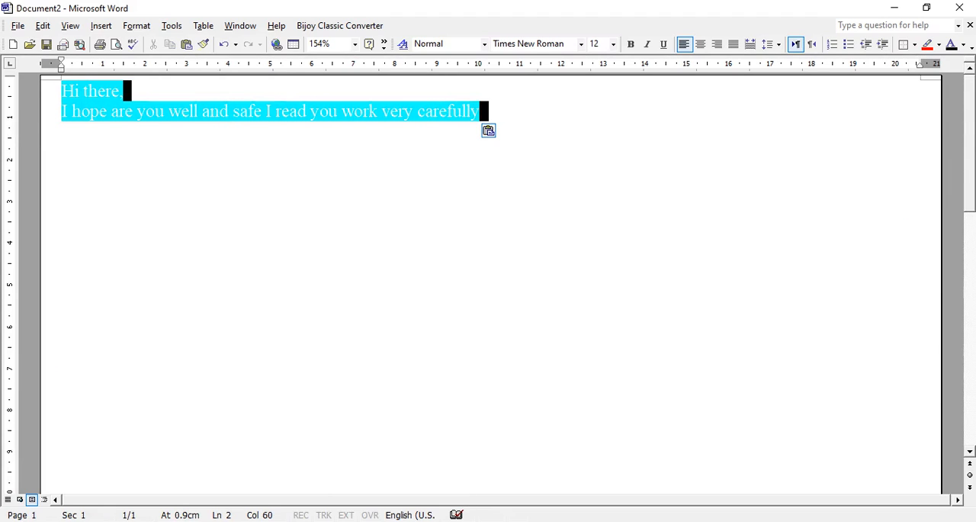
Remove the red highlighting from the copied opening and end its last sentence with a period
{"action": "left_click", "coordinate": [940, 45]}
{"action": "left_click", "coordinate": [939, 66]}
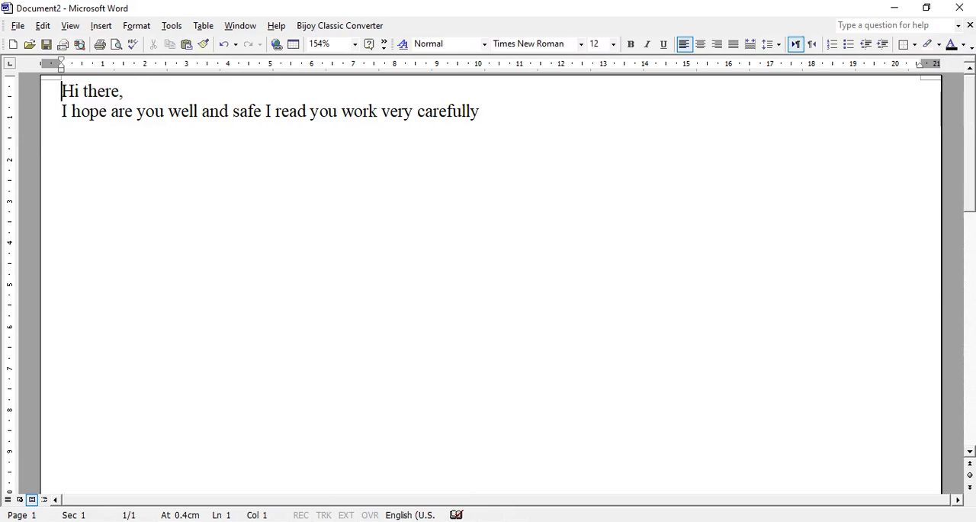
{"action": "left_click", "coordinate": [480, 111]}
{"action": "type", "text": "."}
Try to copy "we are looking for a service of web development" from the Fiverr request into the new Word document
{"action": "key", "text": "alt+Tab"}
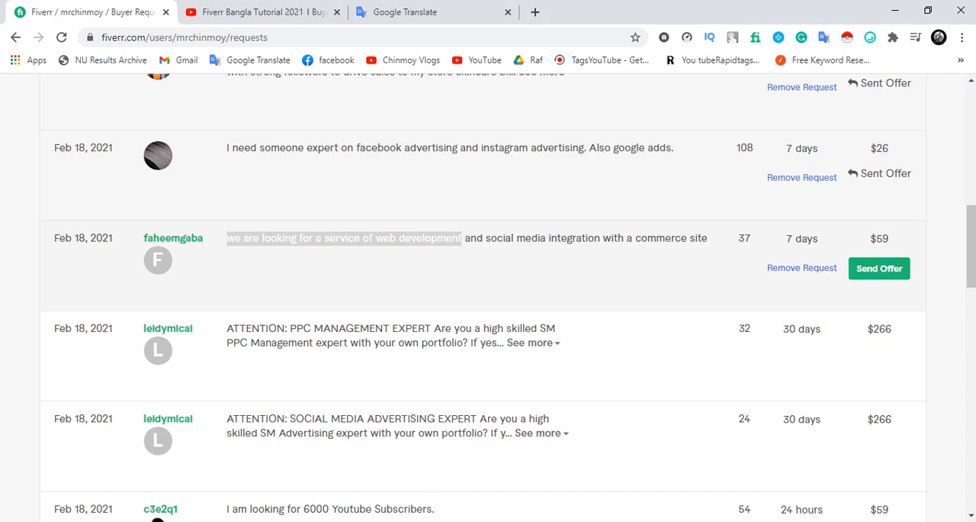
{"action": "left_click", "coordinate": [462, 258]}
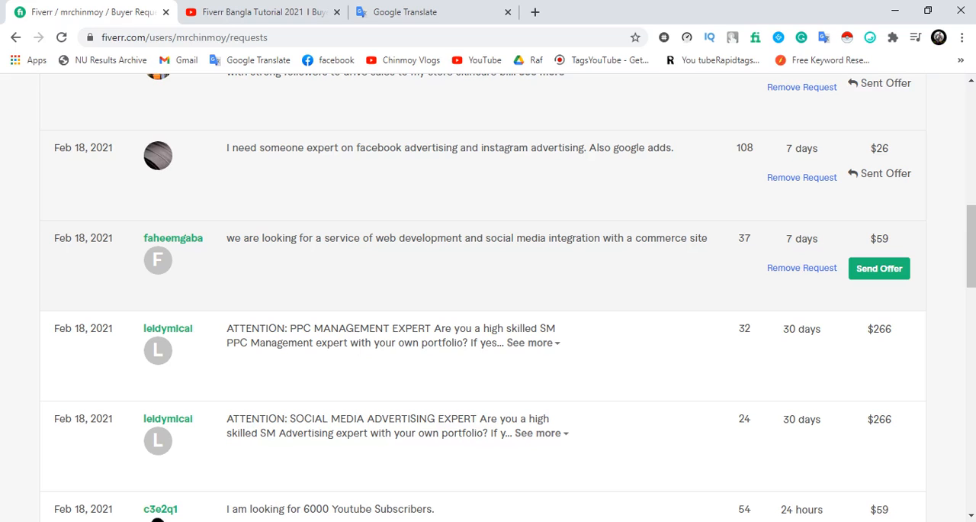
{"action": "left_click_drag", "start_coordinate": [226, 238], "coordinate": [452, 237]}
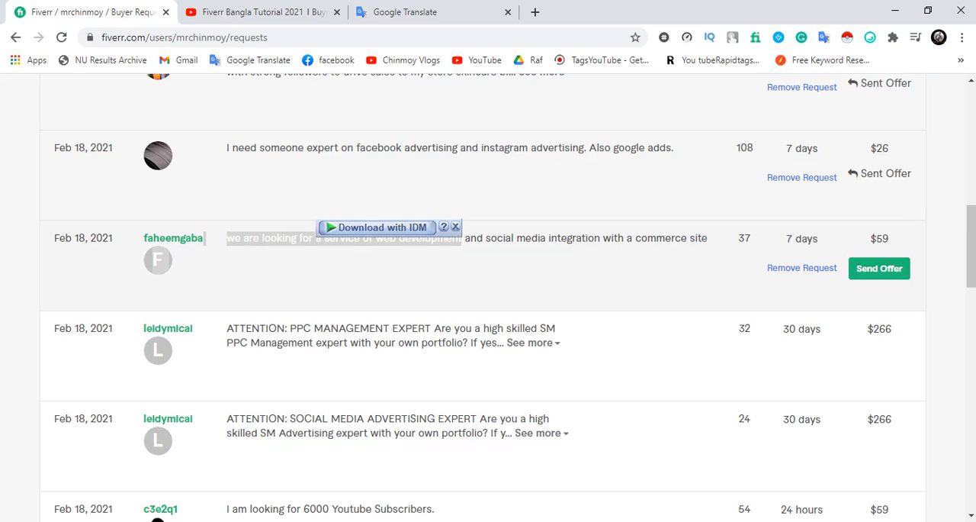
{"action": "right_click", "coordinate": [314, 242]}
{"action": "left_click", "coordinate": [330, 251]}
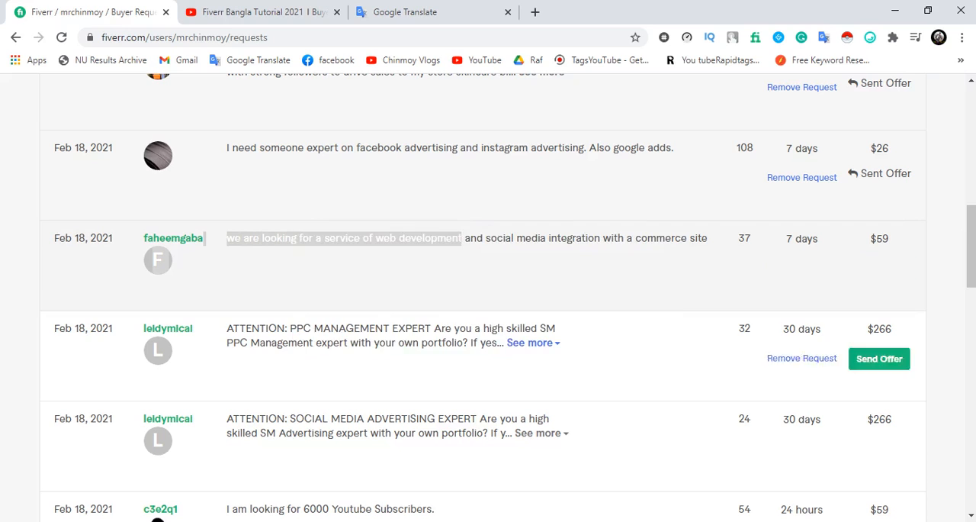
{"action": "left_click", "coordinate": [233, 520]}
{"action": "left_click", "coordinate": [388, 469]}
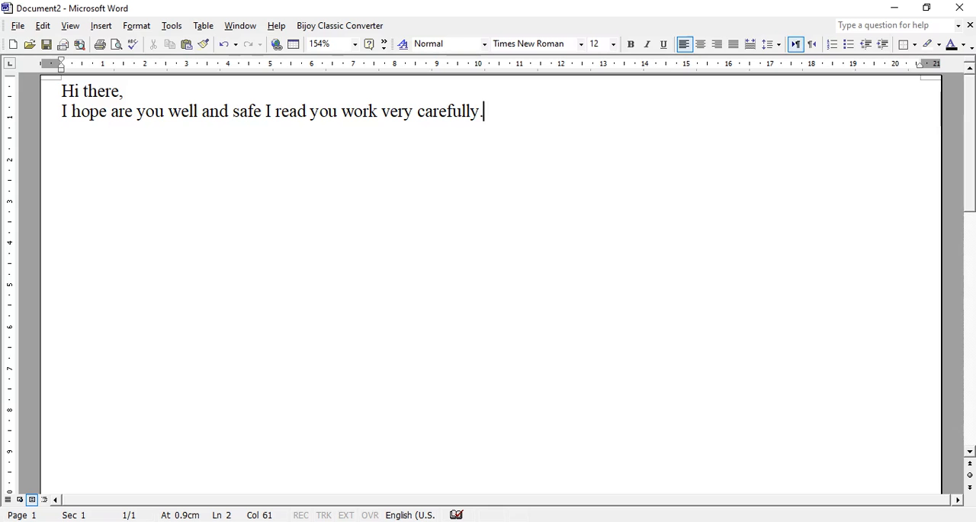
{"action": "key", "text": "ctrl+v"}
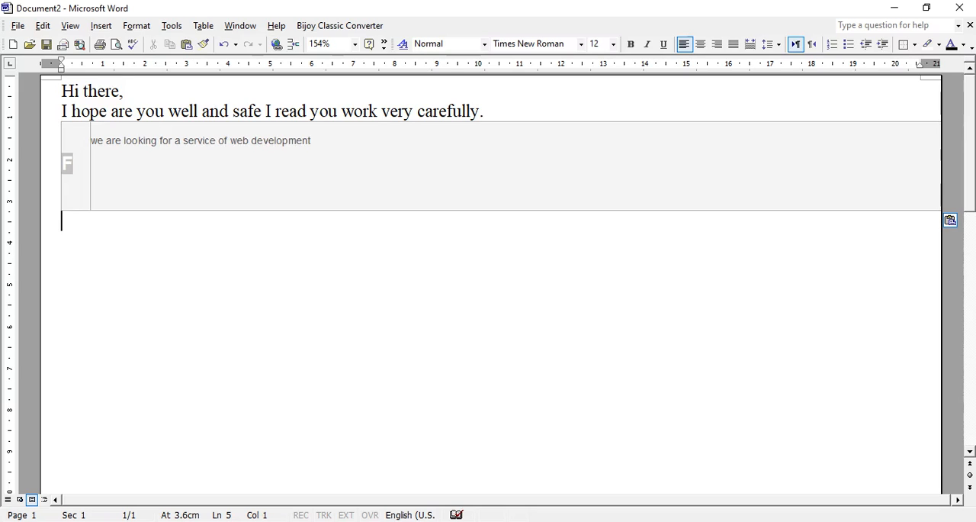
{"action": "key", "text": "ctrl+z"}
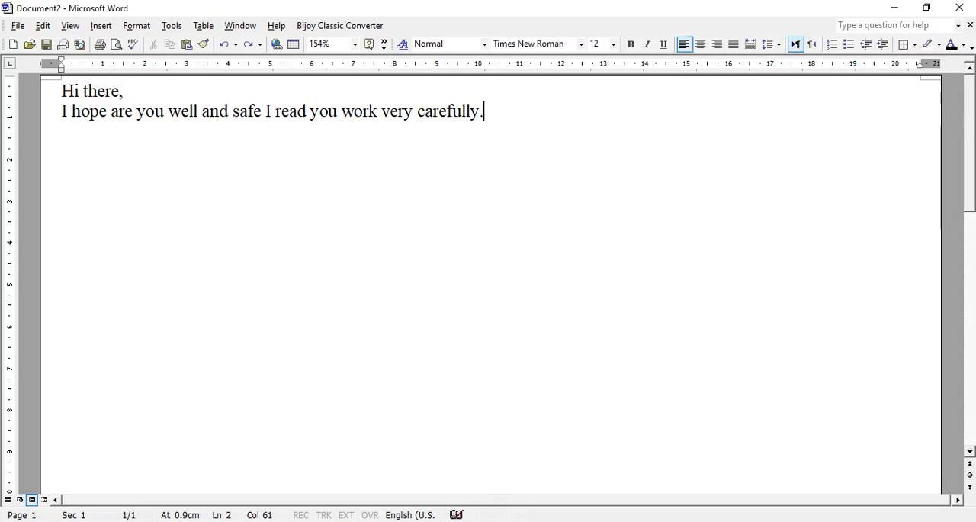
Copy the whole request "we are looking for a service of web development and social media integration with a commerce site" from Fiverr into the Word offer
{"action": "left_click", "coordinate": [405, 469]}
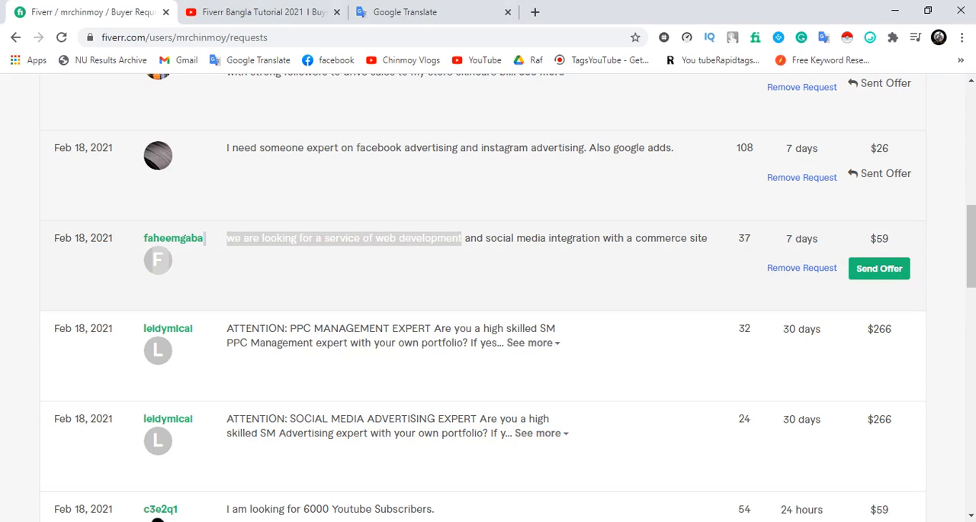
{"action": "left_click", "coordinate": [462, 263]}
{"action": "left_click_drag", "start_coordinate": [226, 238], "coordinate": [463, 238]}
{"action": "left_click", "coordinate": [463, 251]}
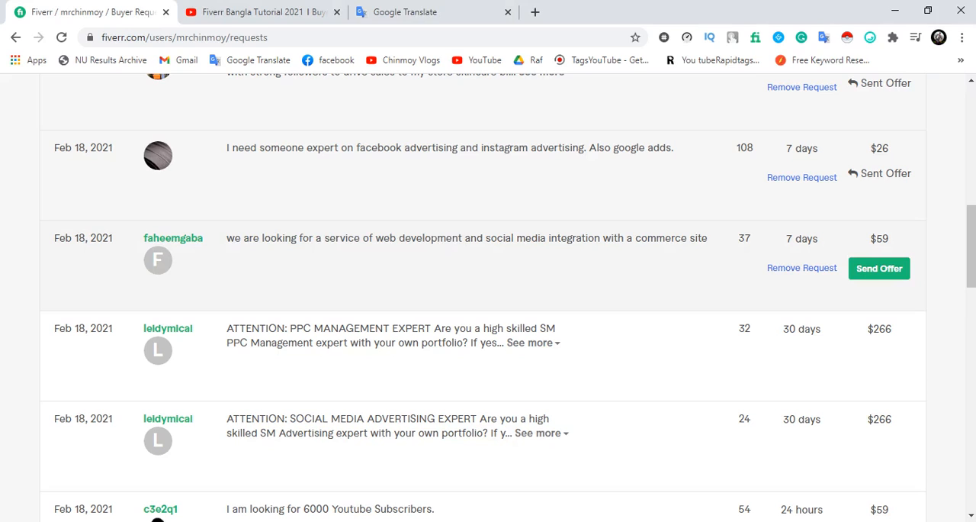
{"action": "left_click_drag", "start_coordinate": [708, 238], "coordinate": [226, 238]}
{"action": "left_click", "coordinate": [223, 521]}
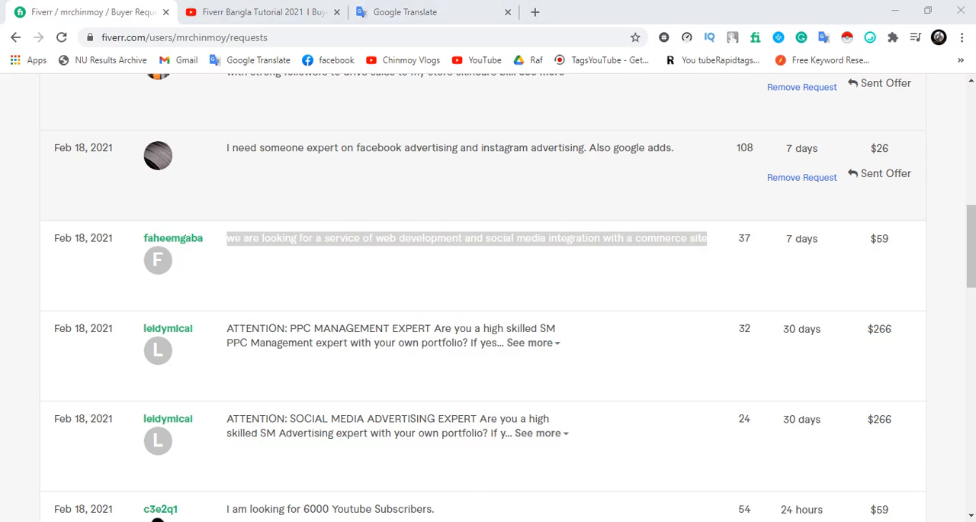
{"action": "left_click", "coordinate": [389, 471]}
{"action": "key", "text": "ctrl+v"}
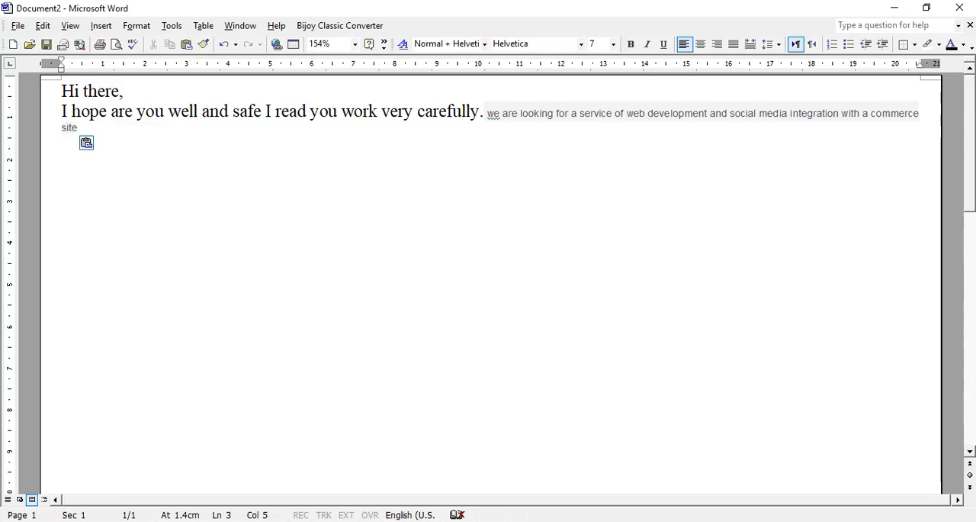
Insert "i saw you want" between the opening sentence and the pasted request text
{"action": "left_click", "coordinate": [485, 112]}
{"action": "type", "text": "i"}
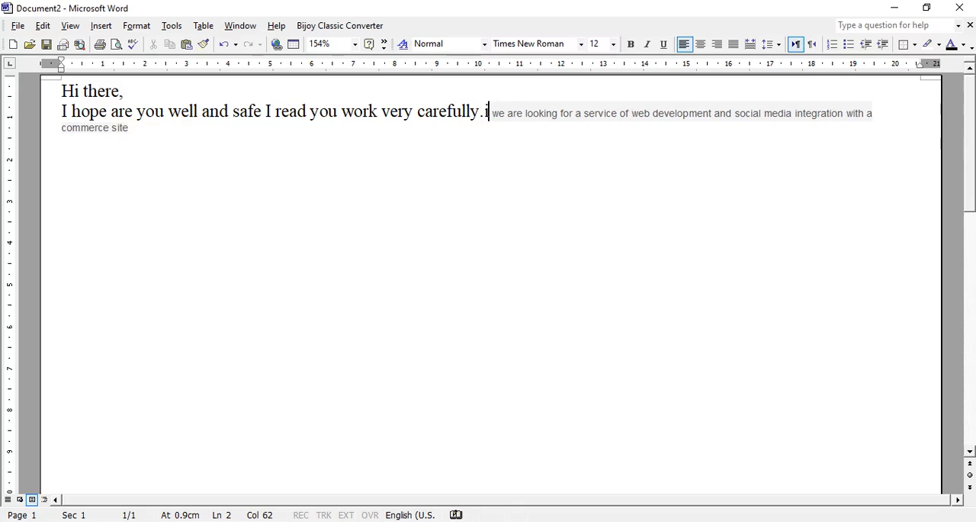
{"action": "type", "text": "saw"}
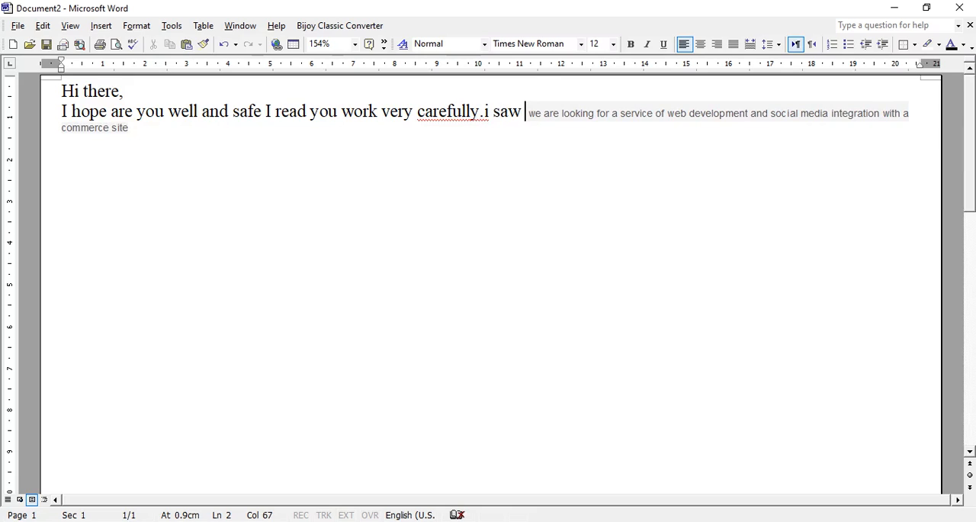
{"action": "type", "text": " yout!"}
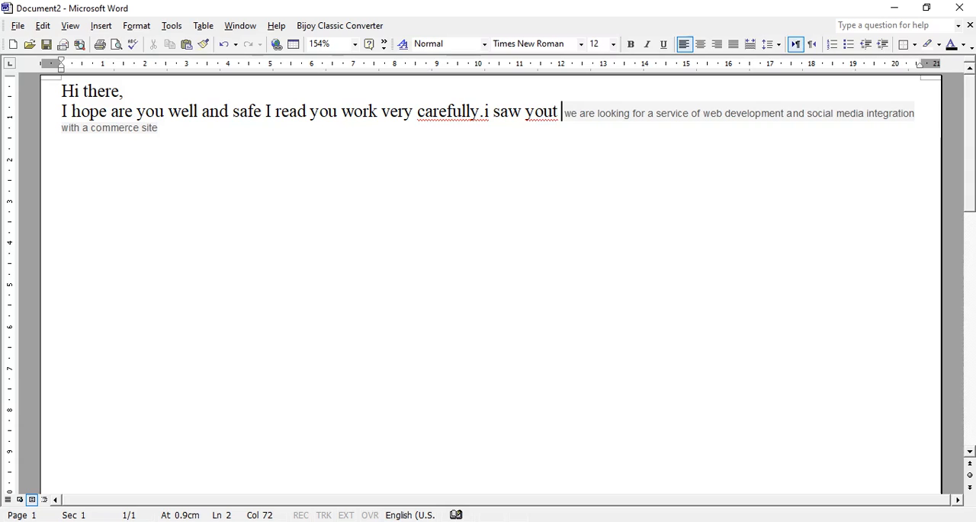
{"action": "key", "text": "BackSpace"}
{"action": "key", "text": "BackSpace"}
{"action": "type", "text": "want"}
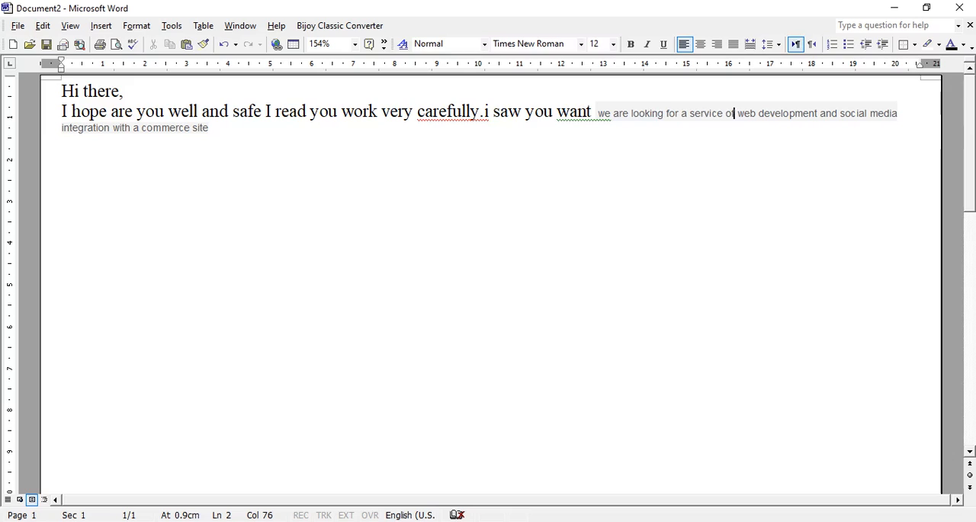
Delete "we are looking for a service of" from the pasted request and end the sentence with a period
{"action": "left_click_drag", "start_coordinate": [734, 113], "coordinate": [591, 113]}
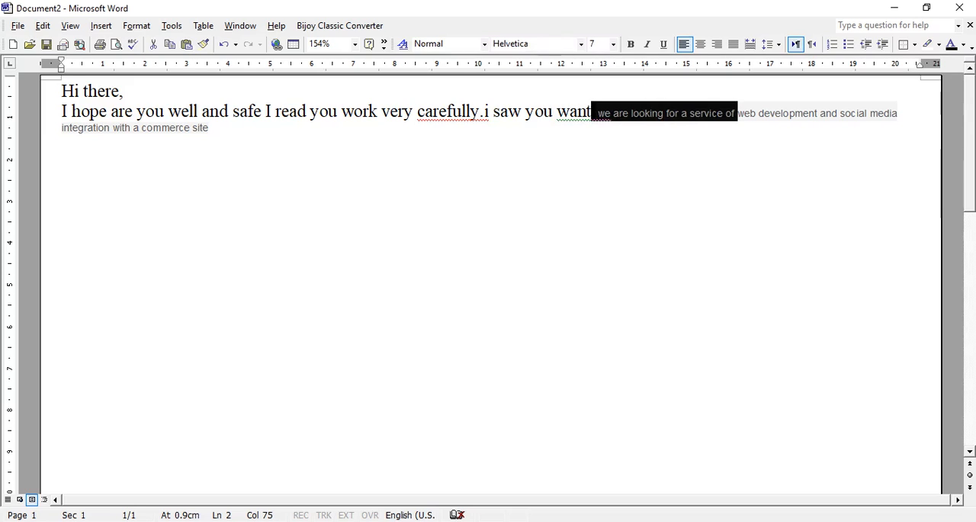
{"action": "key", "text": "Delete"}
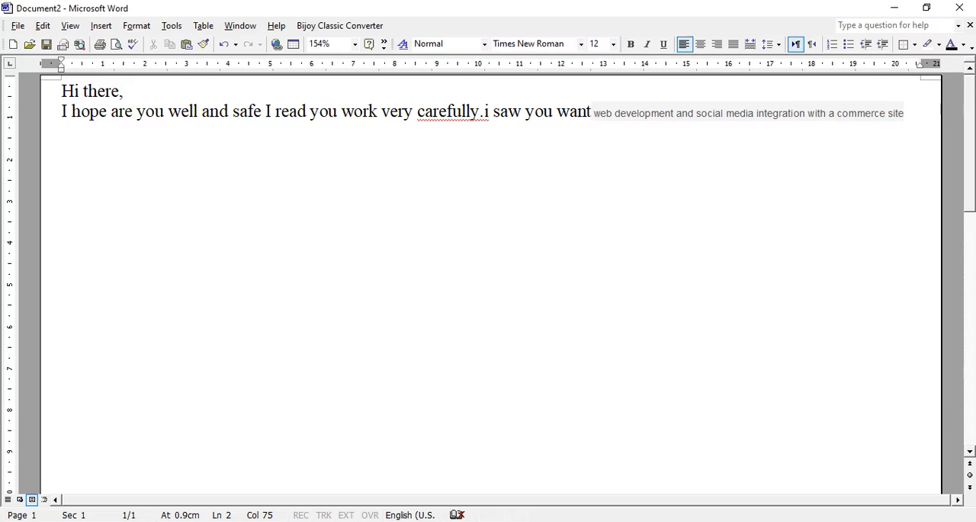
{"action": "key", "text": "End"}
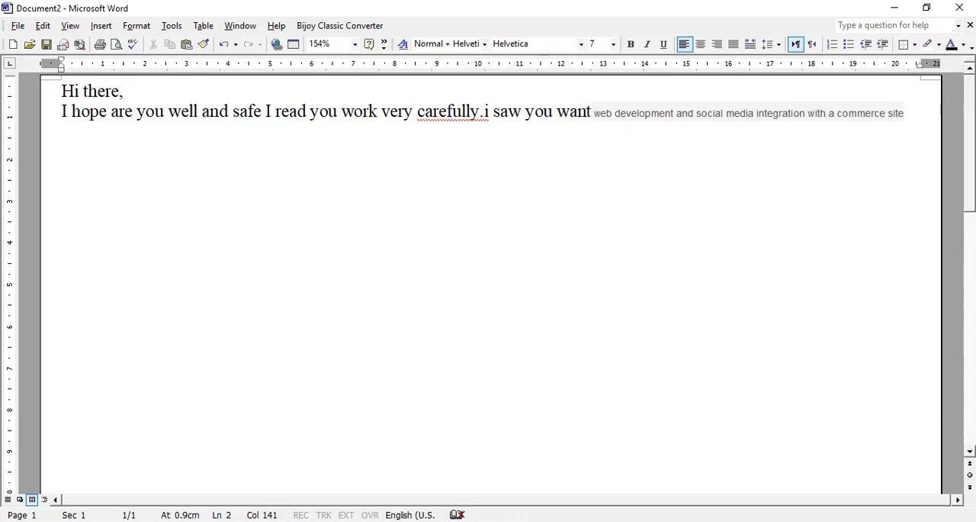
{"action": "type", "text": "."}
Highlight "web development and social media integration with a commerce site." in bright green and format it in the Normal style, Times New Roman 12
{"action": "left_click_drag", "start_coordinate": [906, 113], "coordinate": [594, 113]}
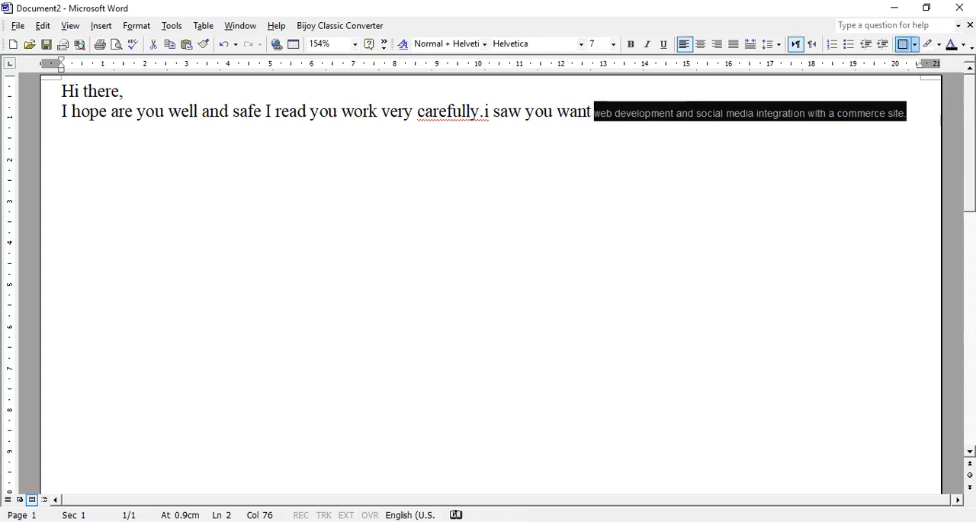
{"action": "left_click", "coordinate": [939, 45]}
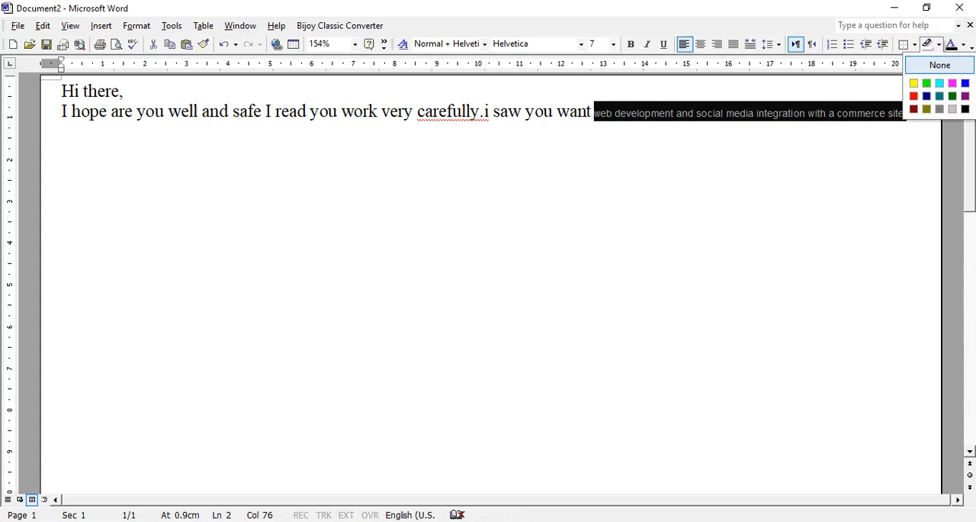
{"action": "left_click", "coordinate": [927, 84]}
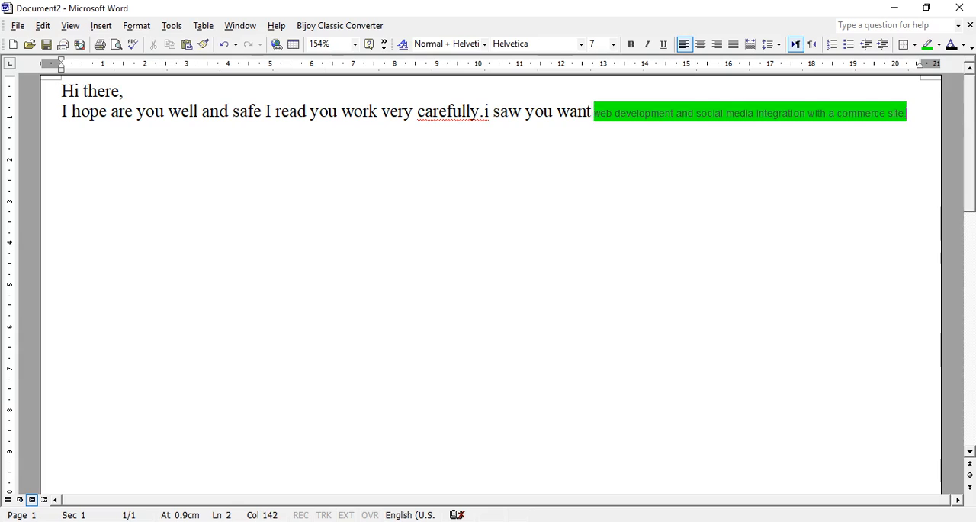
{"action": "left_click_drag", "start_coordinate": [907, 113], "coordinate": [594, 113]}
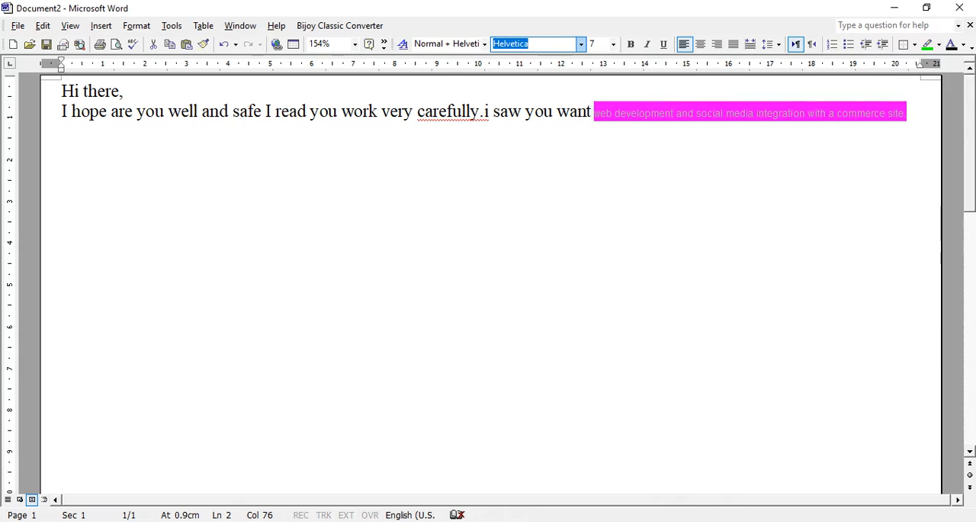
{"action": "left_click", "coordinate": [484, 43]}
{"action": "left_click", "coordinate": [455, 67]}
{"action": "left_click", "coordinate": [298, 131]}
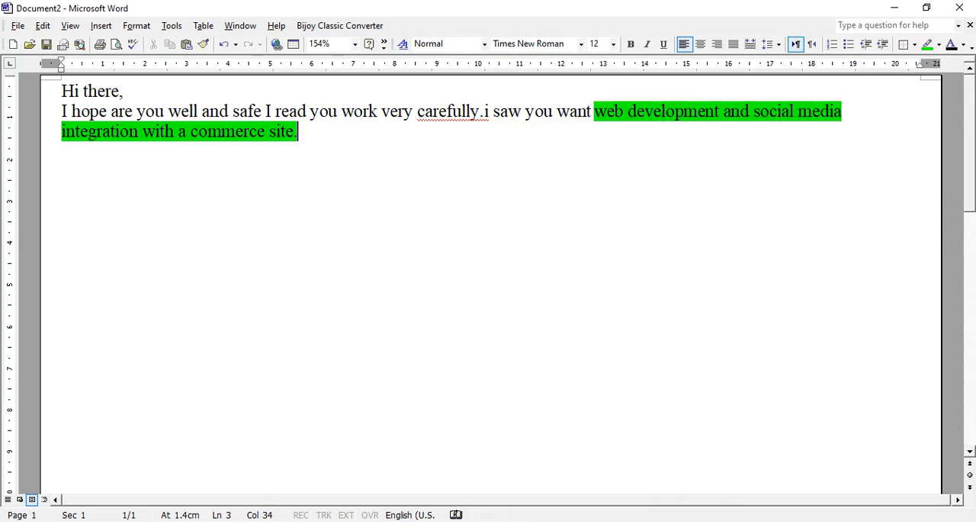
Copy "I will do this very easily" from the template in "Bayer 01 oct 2020" to the end of the offer in Document2
{"action": "left_click", "coordinate": [846, 112]}
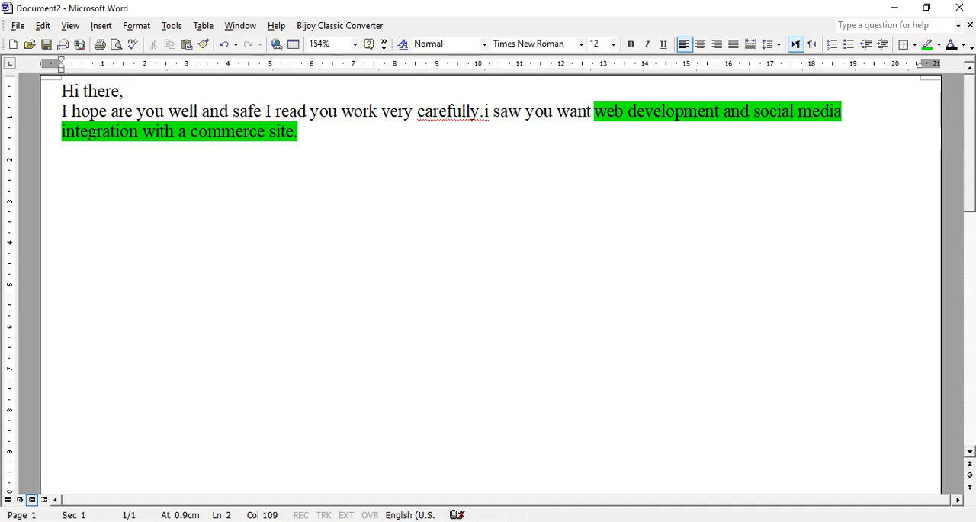
{"action": "left_click", "coordinate": [237, 520]}
{"action": "left_click", "coordinate": [232, 474]}
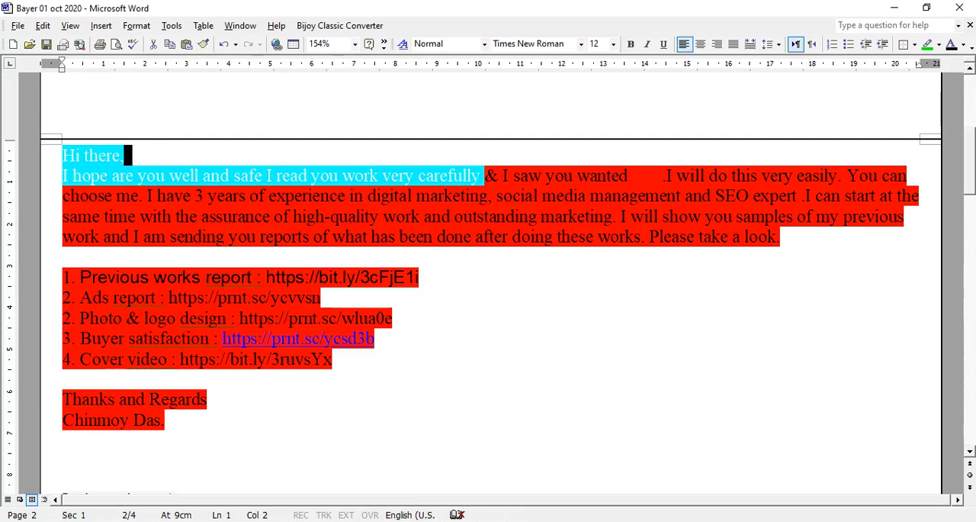
{"action": "left_click", "coordinate": [333, 359]}
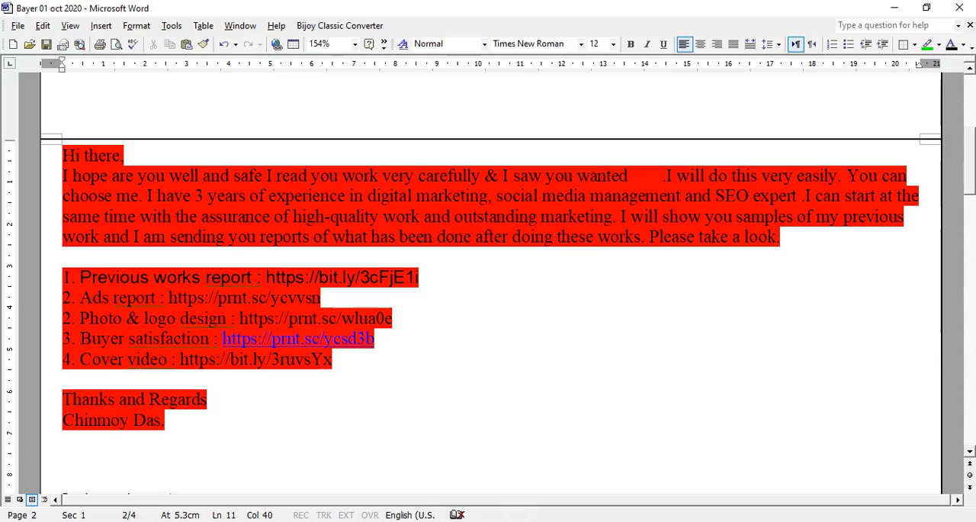
{"action": "left_click_drag", "start_coordinate": [665, 176], "coordinate": [837, 175]}
{"action": "key", "text": "ctrl+c"}
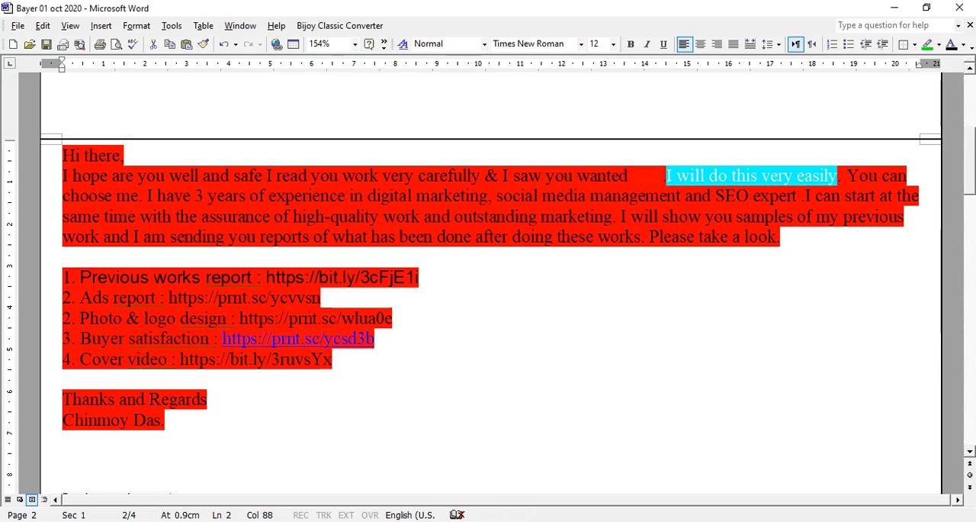
{"action": "left_click", "coordinate": [236, 521]}
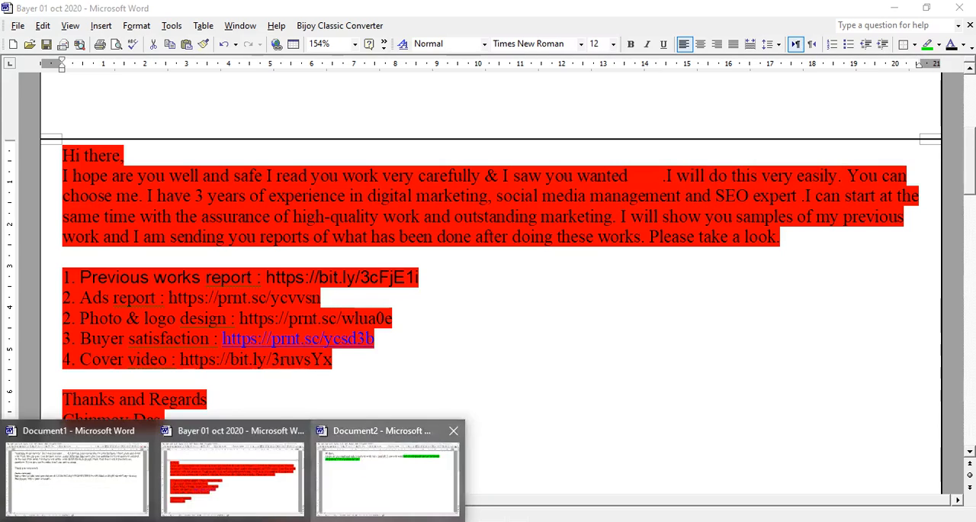
{"action": "left_click", "coordinate": [389, 474]}
{"action": "key", "text": "End"}
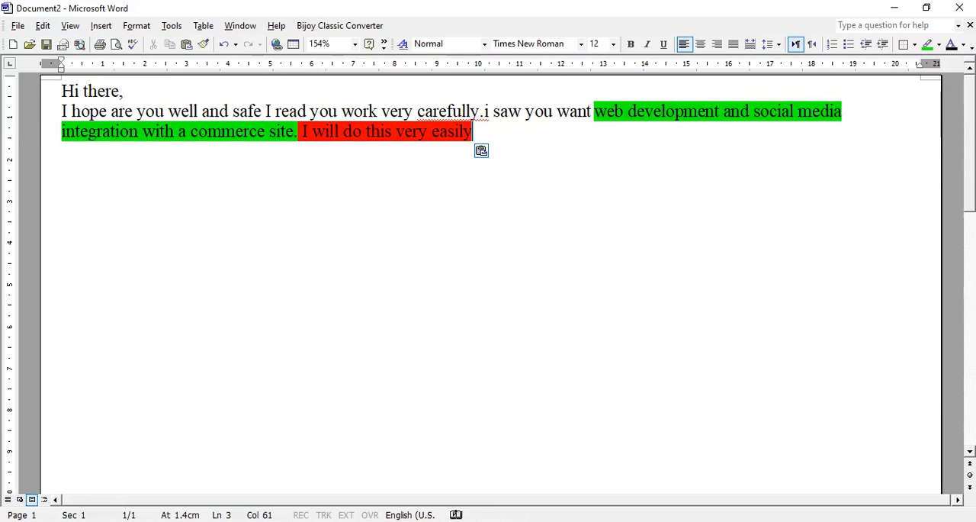
{"action": "key", "text": "ctrl+v"}
Remove the highlighting from "I will do this very easily" and the period before it, and end the sentence with a period
{"action": "key", "text": "ctrl+shift+Left"}
{"action": "key", "text": "ctrl+shift+Left"}
{"action": "key", "text": "ctrl+shift+Left"}
{"action": "key", "text": "ctrl+shift+Left"}
{"action": "key", "text": "ctrl+shift+Left"}
{"action": "key", "text": "ctrl+shift+Left"}
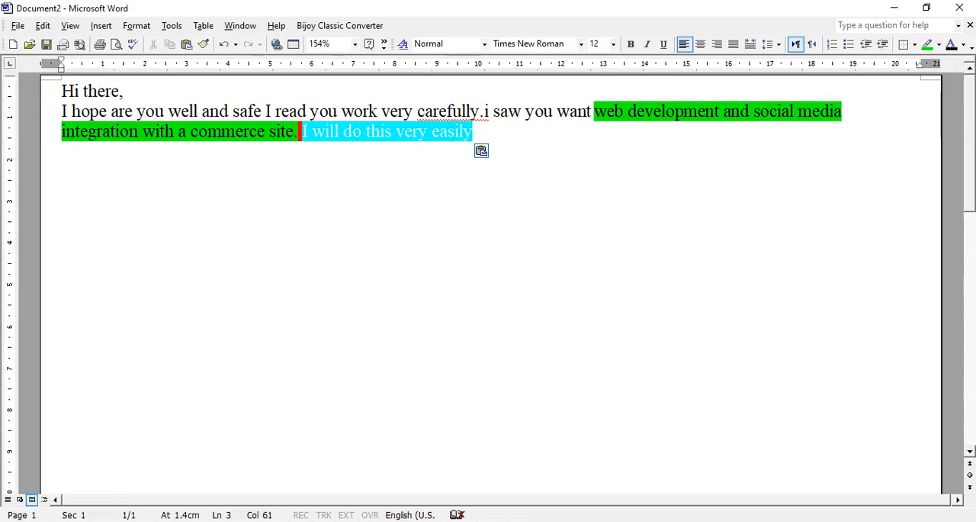
{"action": "key", "text": "shift+Left"}
{"action": "key", "text": "shift+Left"}
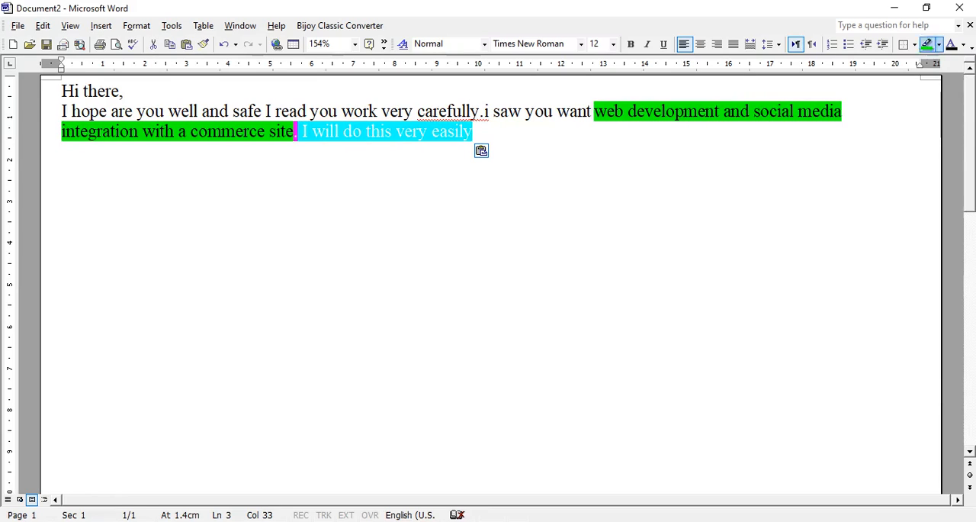
{"action": "left_click", "coordinate": [939, 45]}
{"action": "left_click", "coordinate": [939, 64]}
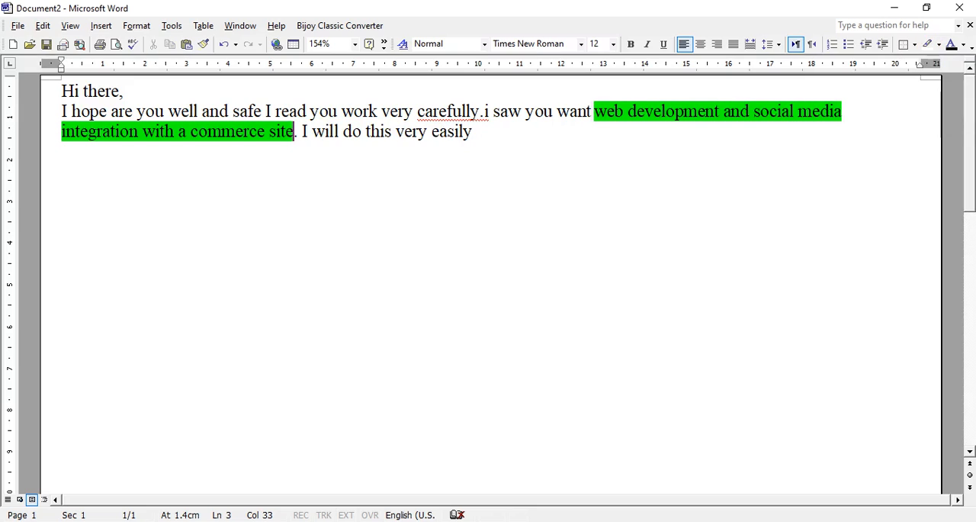
{"action": "key", "text": "End"}
{"action": "type", "text": "."}
Copy "I have 3 years of experience in digital marketing, social media management" from the template to the end of the offer in Document2
{"action": "left_click", "coordinate": [232, 520]}
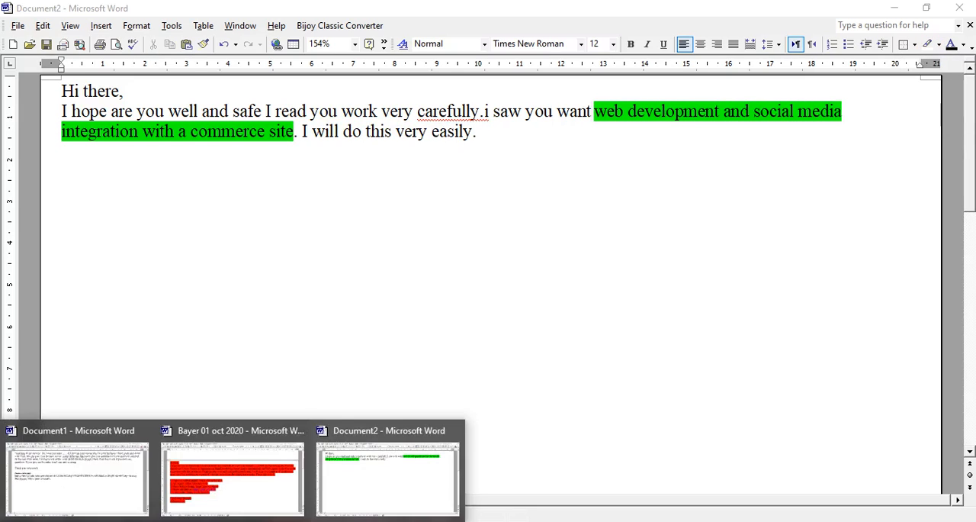
{"action": "left_click", "coordinate": [232, 476]}
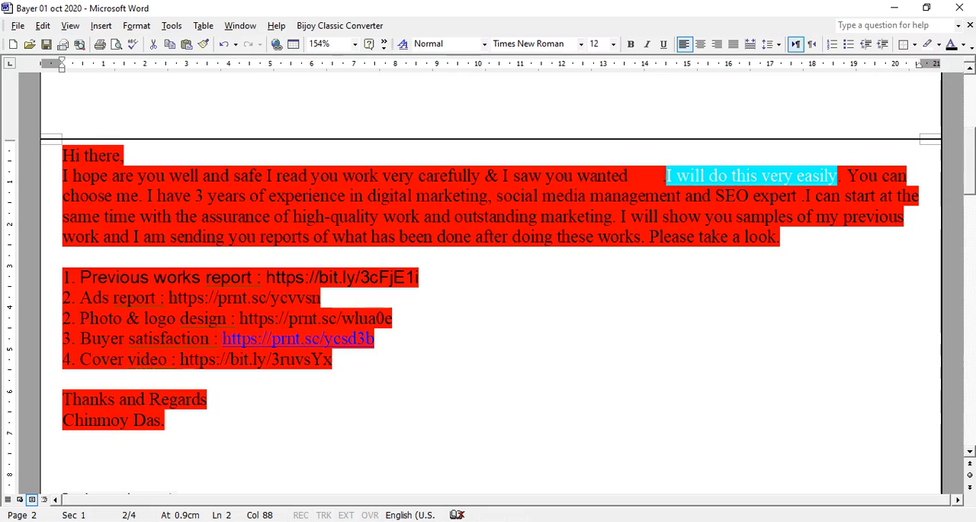
{"action": "left_click", "coordinate": [139, 216]}
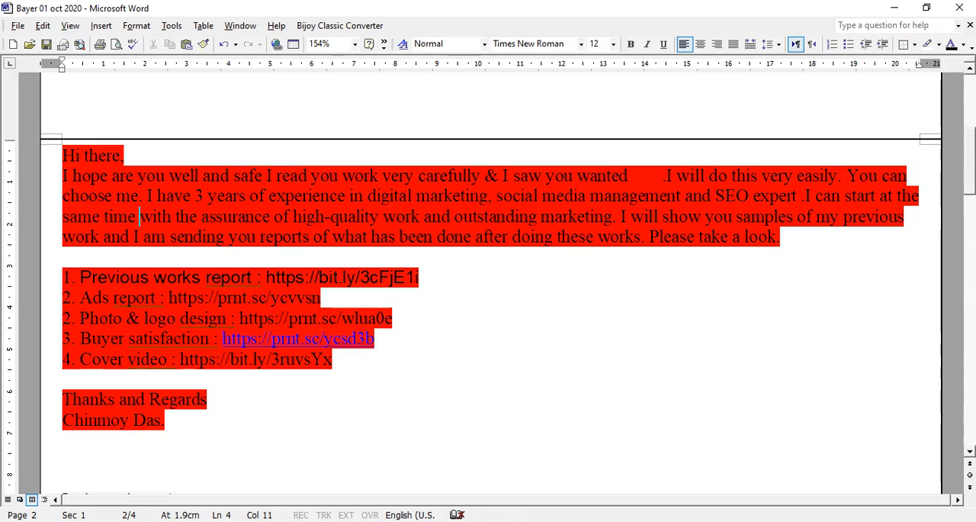
{"action": "left_click_drag", "start_coordinate": [846, 176], "coordinate": [147, 196]}
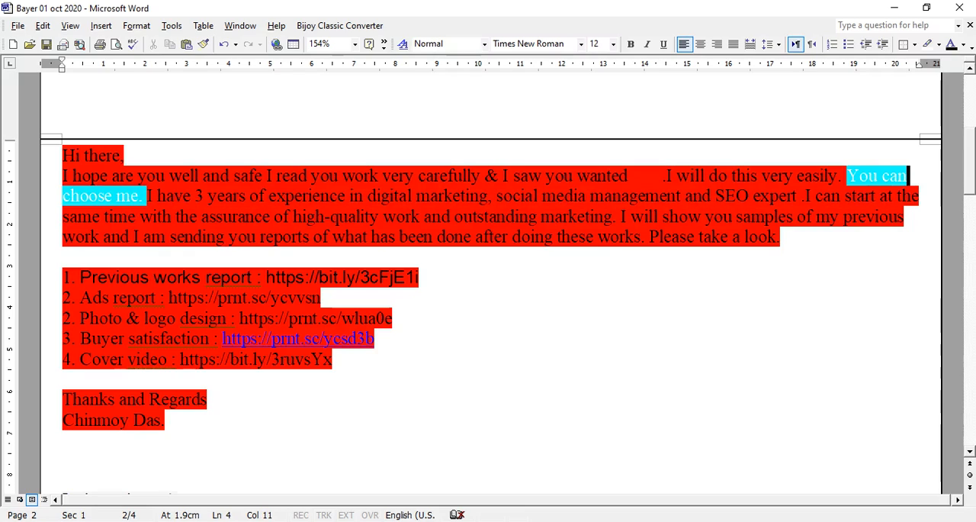
{"action": "left_click", "coordinate": [322, 298]}
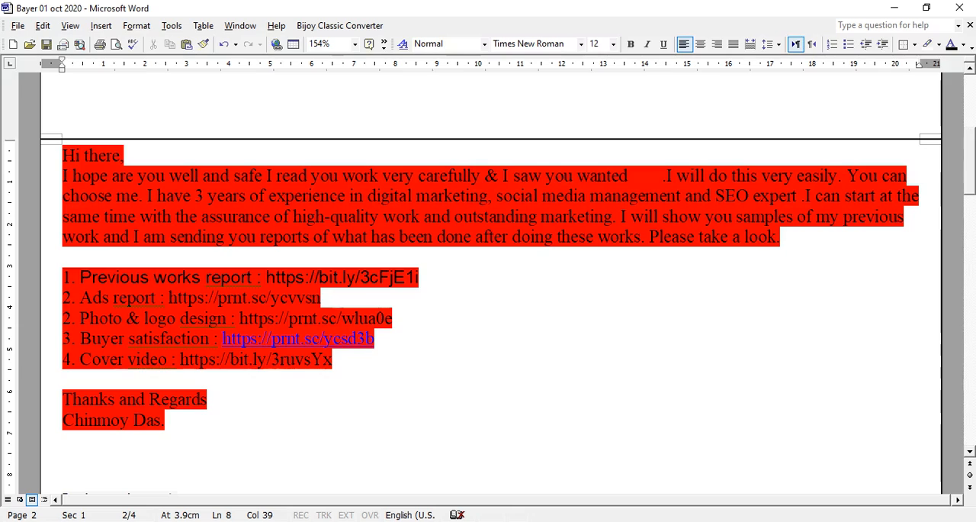
{"action": "left_click_drag", "start_coordinate": [146, 196], "coordinate": [684, 196]}
{"action": "key", "text": "ctrl+c"}
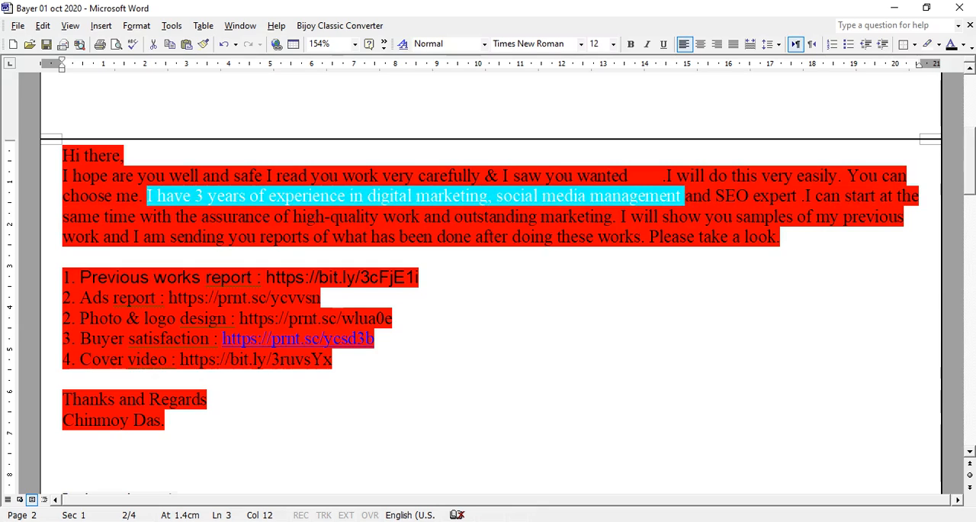
{"action": "left_click", "coordinate": [230, 520]}
{"action": "left_click", "coordinate": [387, 472]}
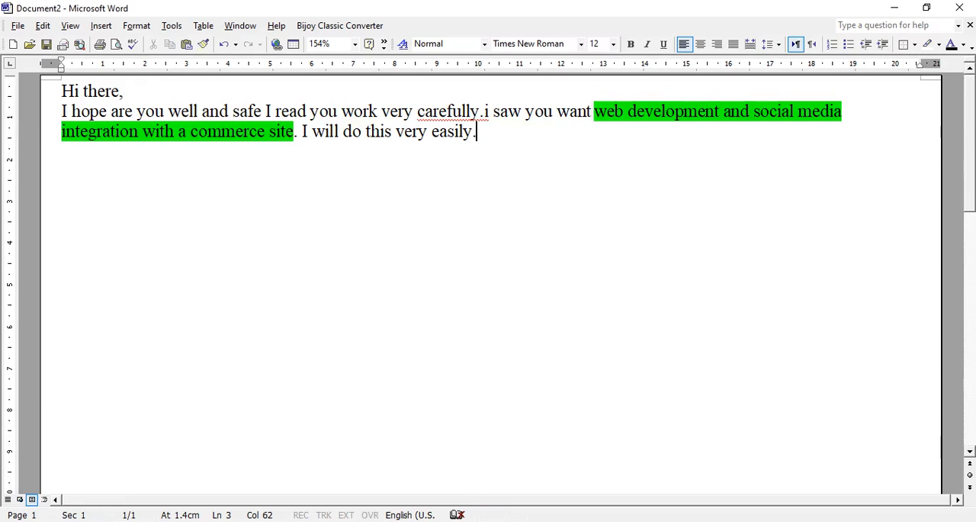
{"action": "key", "text": "ctrl+v"}
Remove the red highlighting from the pasted sentence about 3 years of experience
{"action": "left_click_drag", "start_coordinate": [200, 153], "coordinate": [481, 132]}
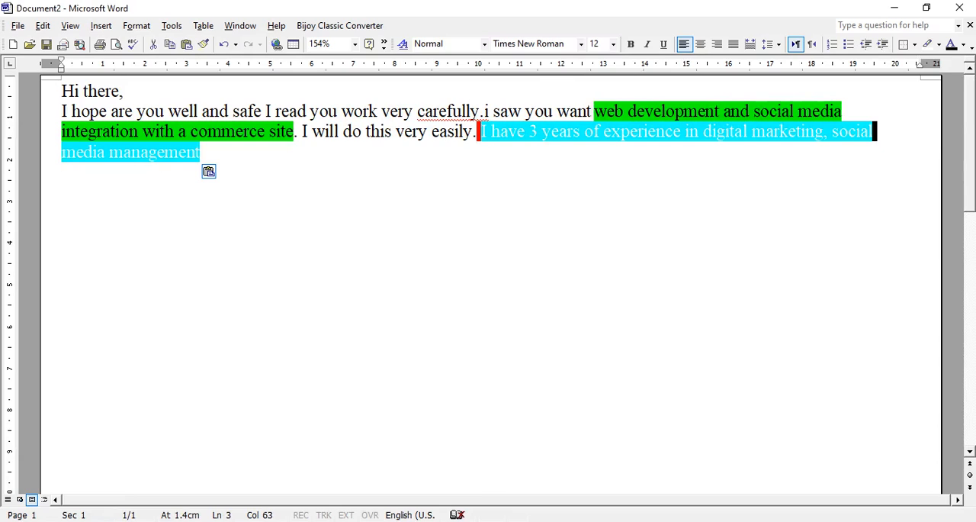
{"action": "left_click", "coordinate": [938, 44]}
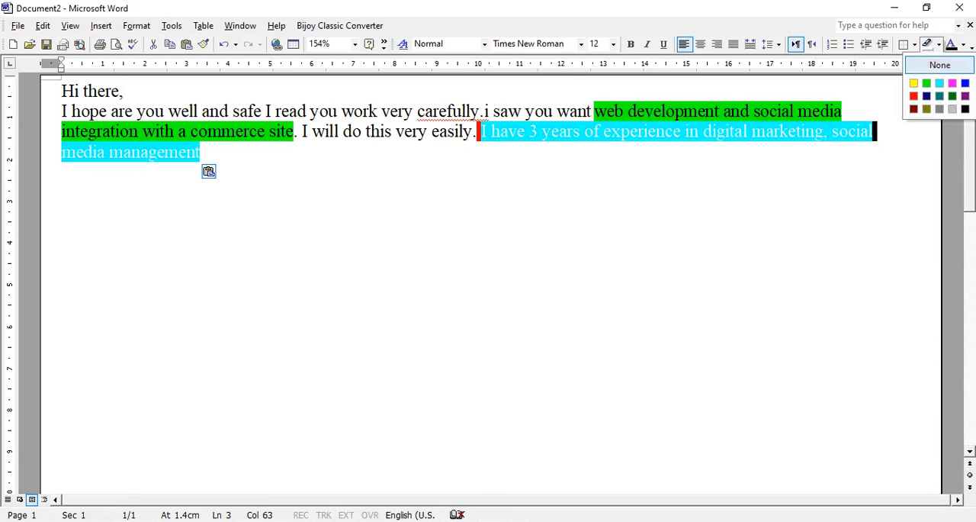
{"action": "left_click", "coordinate": [939, 65]}
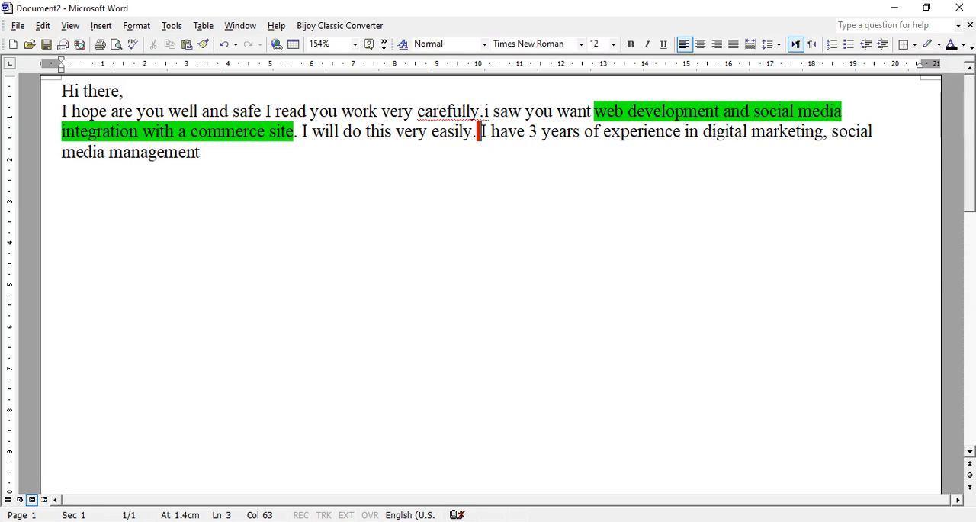
Delete the highlighted space before "I have 3 years of experience" and end that sentence with a period after "management"
{"action": "key", "text": "BackSpace"}
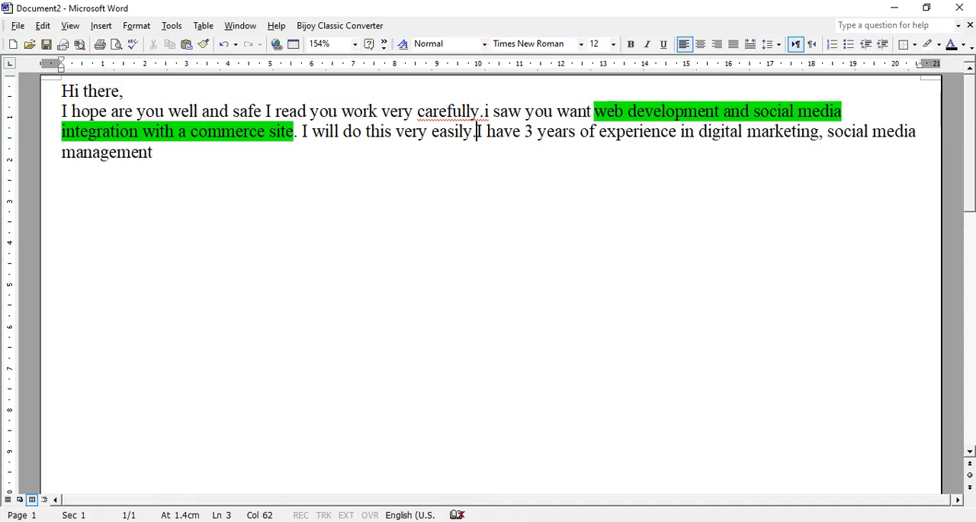
{"action": "left_click", "coordinate": [153, 152]}
{"action": "type", "text": "."}
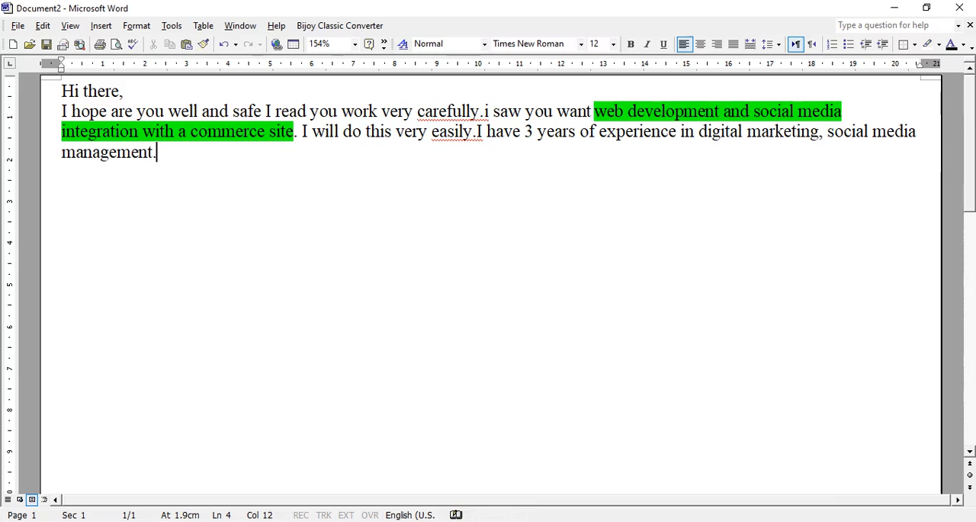
Copy "I give you unlimited revision until you satisfied." from the first template in "Bayer 01 oct 2020" to the end of the offer in Document2
{"action": "left_click", "coordinate": [232, 521]}
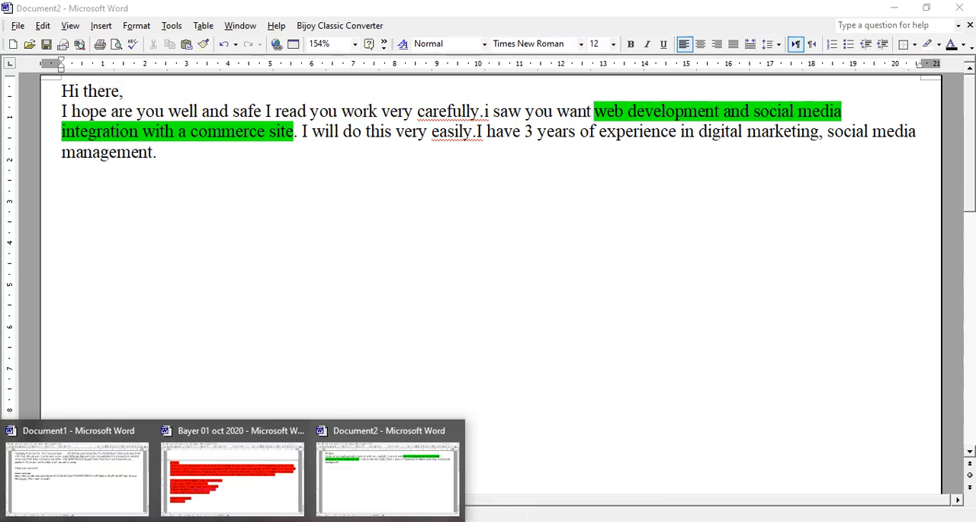
{"action": "left_click", "coordinate": [232, 472]}
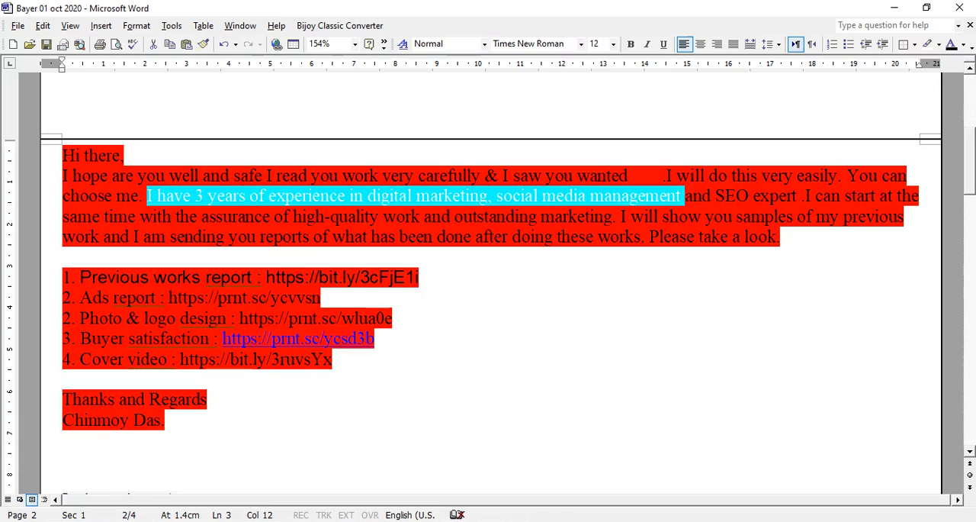
{"action": "left_click", "coordinate": [232, 520]}
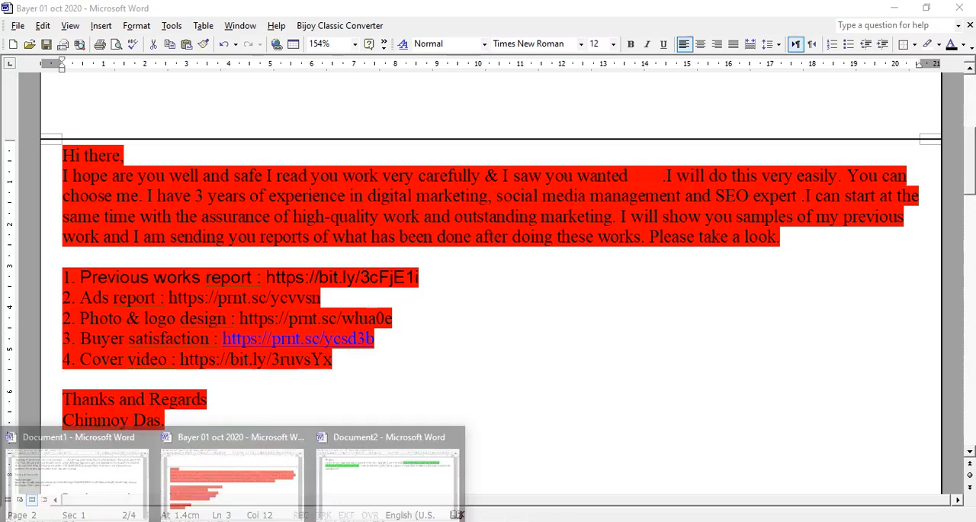
{"action": "left_click", "coordinate": [232, 473]}
{"action": "scroll", "coordinate": [488, 289], "scroll_direction": "up", "scroll_amount": 5}
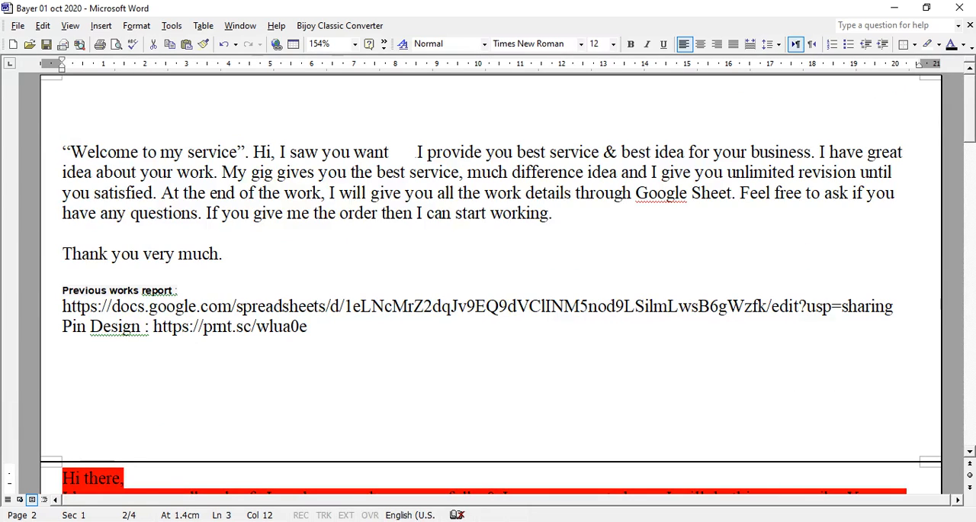
{"action": "scroll", "coordinate": [488, 289], "scroll_direction": "down", "scroll_amount": 2}
{"action": "scroll", "coordinate": [488, 289], "scroll_direction": "up", "scroll_amount": 2}
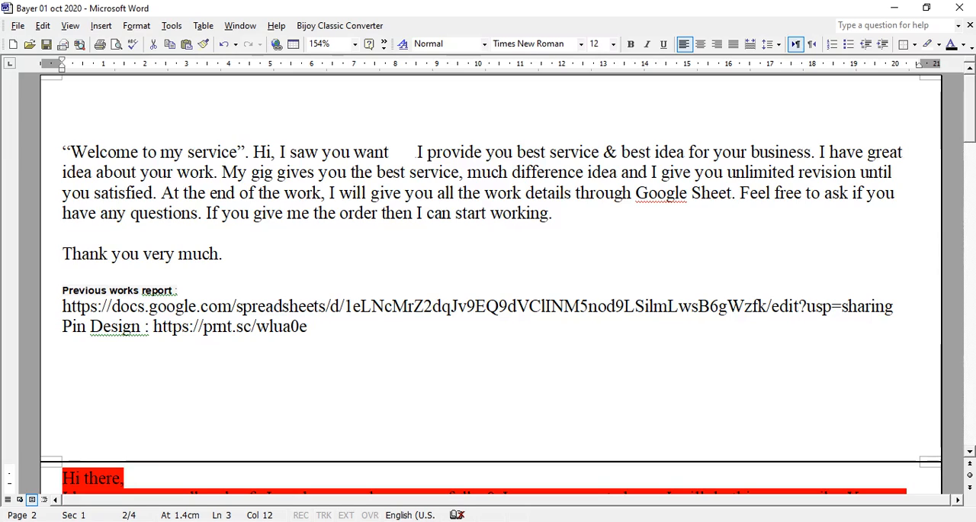
{"action": "left_click_drag", "start_coordinate": [650, 172], "coordinate": [156, 193]}
{"action": "key", "text": "ctrl+c"}
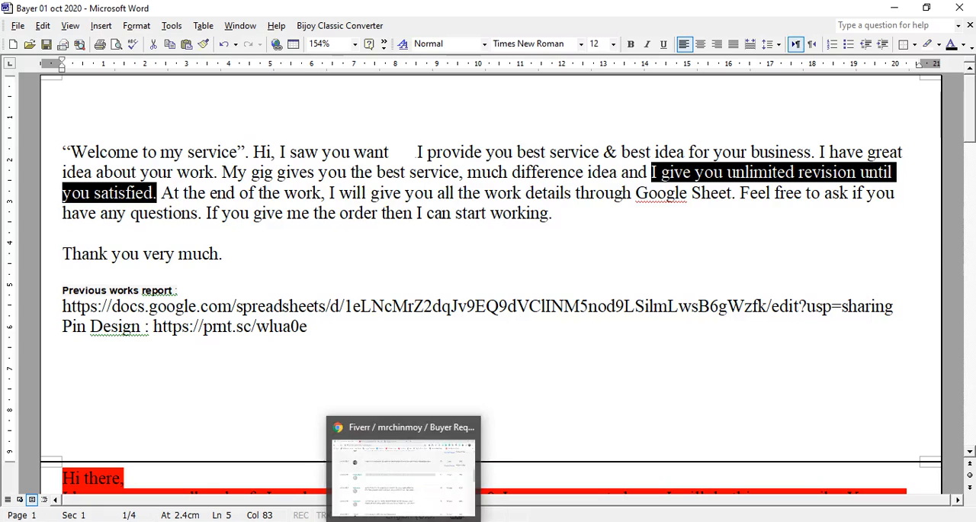
{"action": "left_click", "coordinate": [236, 521]}
{"action": "left_click", "coordinate": [387, 473]}
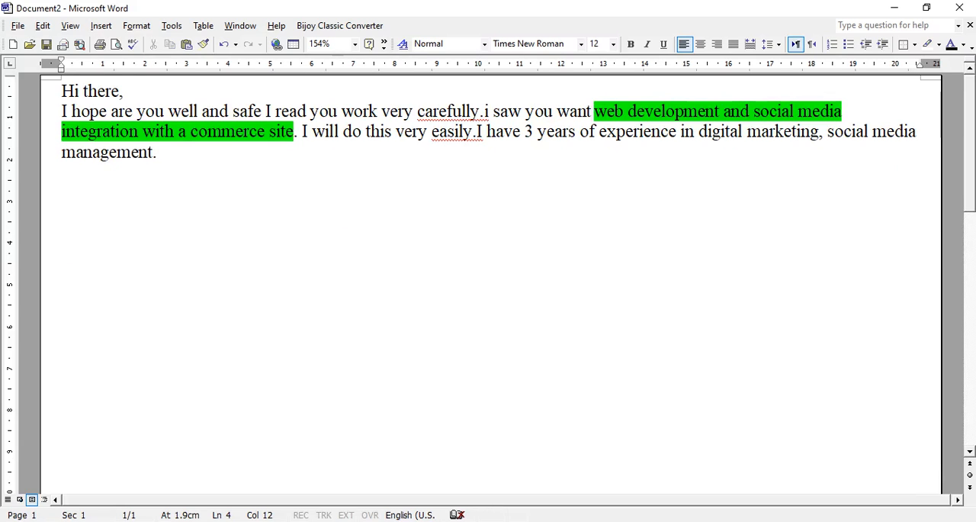
{"action": "key", "text": "ctrl+v"}
Highlight the pasted sentence "I give you unlimited revision until you satisfied." in bright green
{"action": "key", "text": "ctrl+shift+Left"}
{"action": "key", "text": "ctrl+shift+Left"}
{"action": "key", "text": "ctrl+shift+Left"}
{"action": "key", "text": "ctrl+shift+Left"}
{"action": "key", "text": "ctrl+shift+Left"}
{"action": "key", "text": "ctrl+shift+Left"}
{"action": "key", "text": "ctrl+shift+Left"}
{"action": "key", "text": "ctrl+shift+Left"}
{"action": "key", "text": "ctrl+shift+Left"}
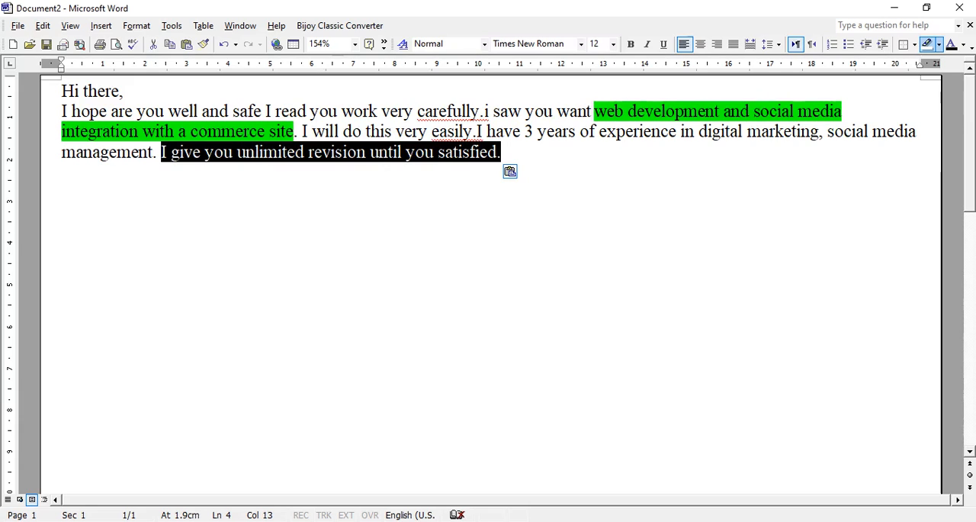
{"action": "left_click", "coordinate": [938, 44]}
{"action": "left_click", "coordinate": [927, 109]}
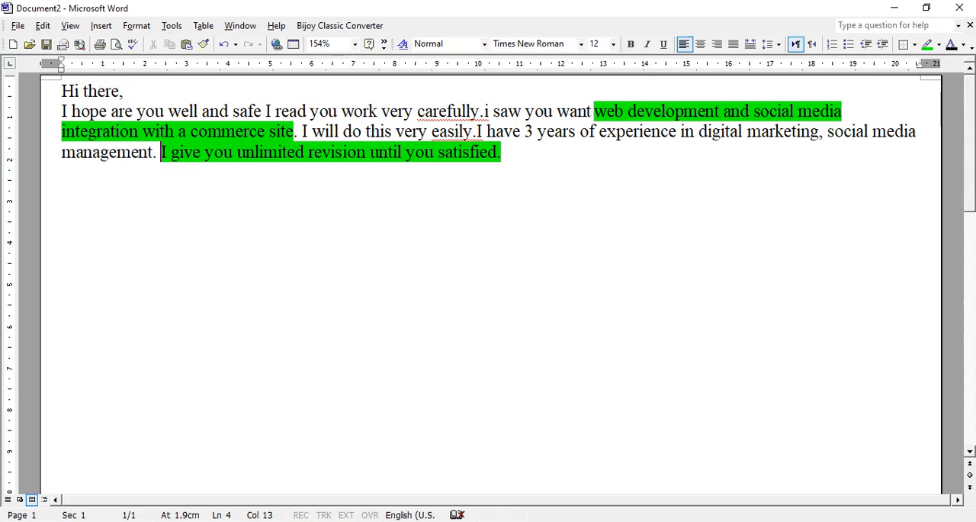
Copy "If you give me the order then I can start working." from the first template to the end of the offer in Document2
{"action": "key", "text": "End"}
{"action": "left_click", "coordinate": [235, 520]}
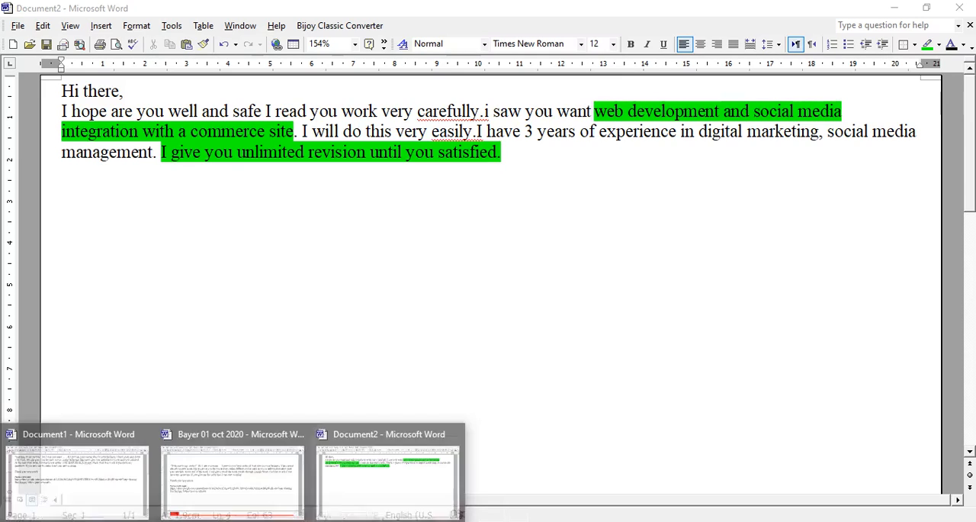
{"action": "left_click", "coordinate": [232, 479]}
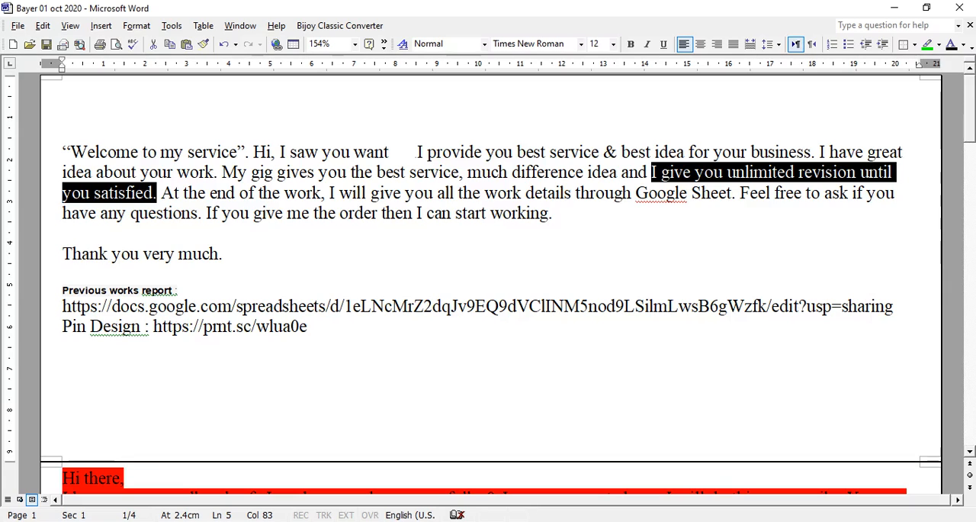
{"action": "left_click_drag", "start_coordinate": [553, 214], "coordinate": [205, 213]}
{"action": "key", "text": "ctrl+c"}
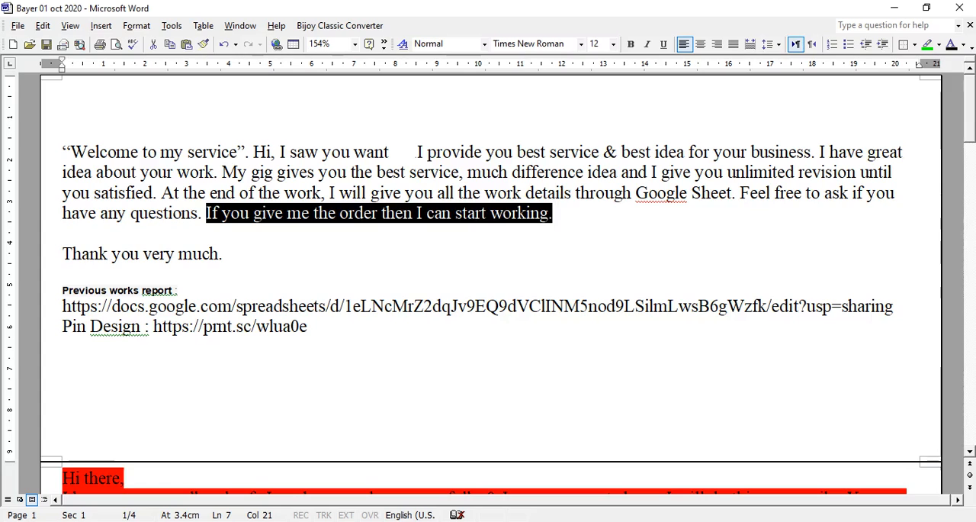
{"action": "left_click", "coordinate": [231, 520]}
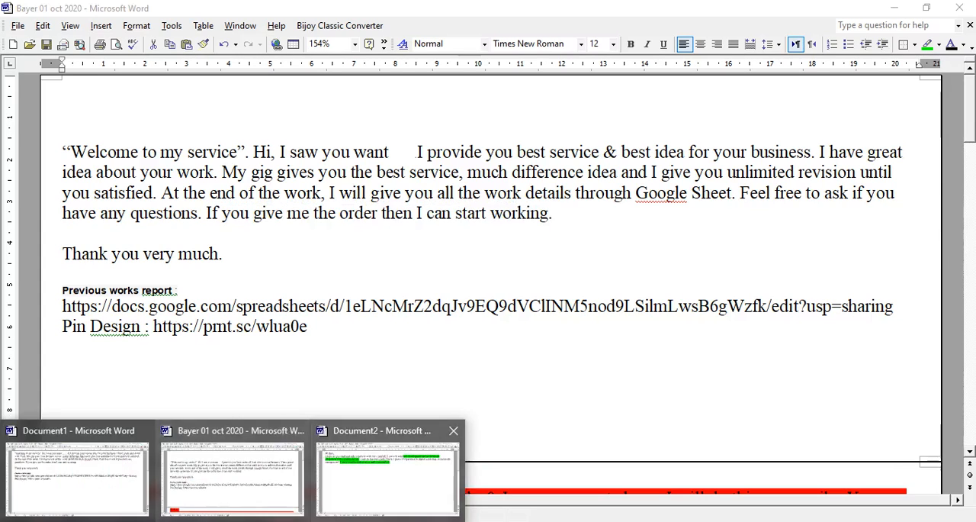
{"action": "left_click", "coordinate": [388, 479]}
{"action": "key", "text": "ctrl+v"}
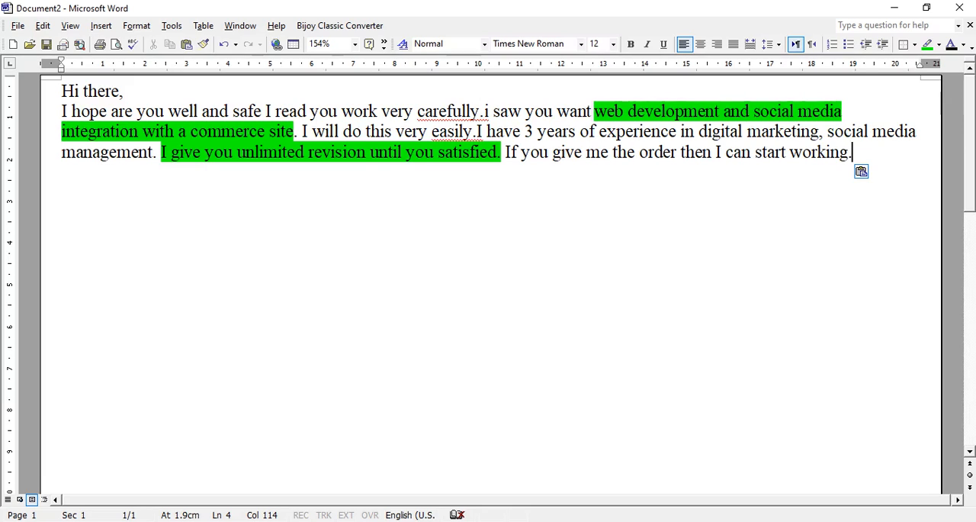
Copy the "Thanks and Regards" closing with the sender's name from the red template into Document2, one blank line below the offer paragraph
{"action": "key", "text": "Return"}
{"action": "key", "text": "Return"}
{"action": "left_click", "coordinate": [229, 521]}
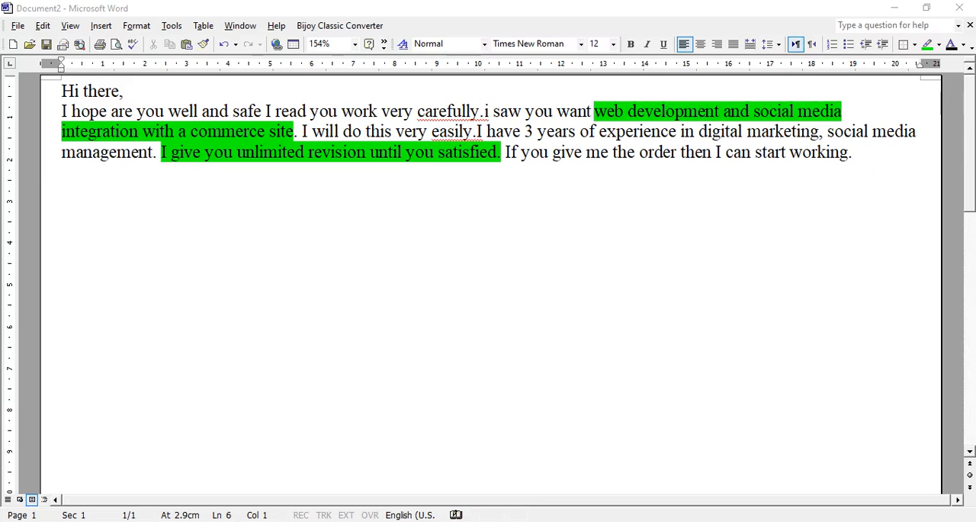
{"action": "left_click", "coordinate": [232, 480]}
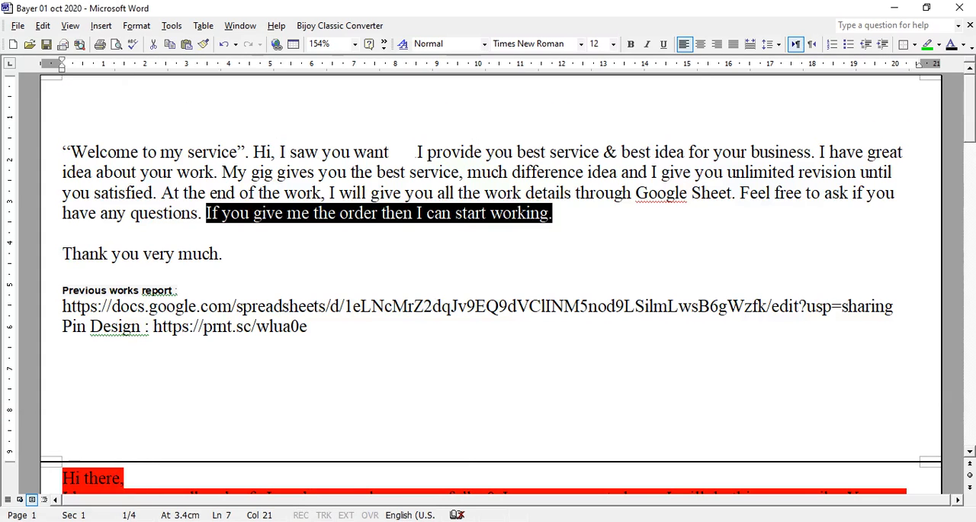
{"action": "scroll", "coordinate": [458, 514], "scroll_direction": "down", "scroll_amount": 10}
{"action": "left_click_drag", "start_coordinate": [172, 260], "coordinate": [63, 239]}
{"action": "key", "text": "ctrl+c"}
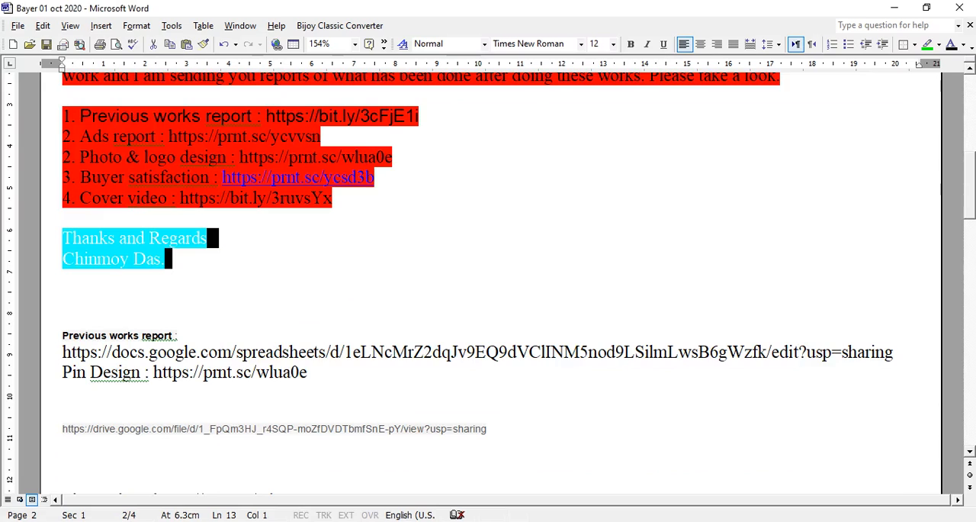
{"action": "left_click", "coordinate": [229, 521]}
{"action": "left_click", "coordinate": [392, 477]}
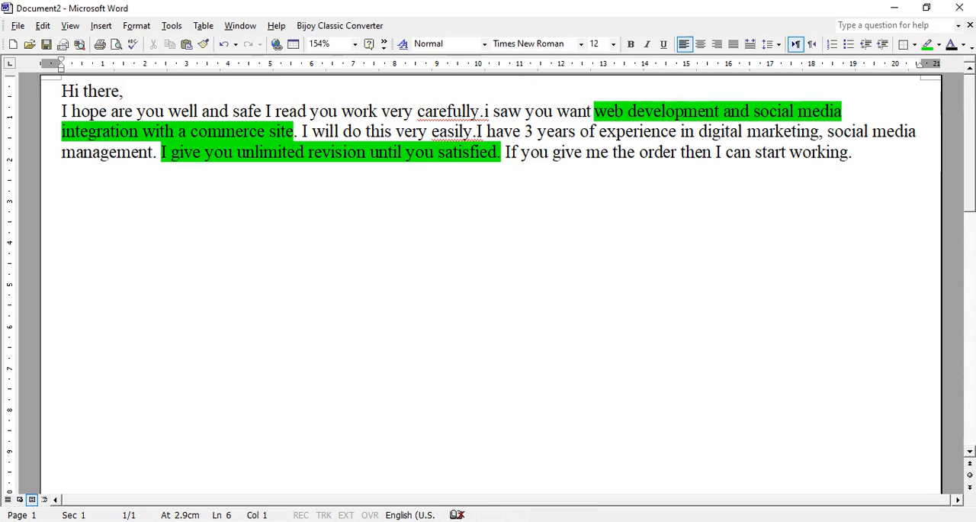
{"action": "key", "text": "ctrl+v"}
Remove the red highlighting from the pasted "Thanks and Regards" closing and name
{"action": "key", "text": "shift+Up"}
{"action": "key", "text": "shift+Up"}
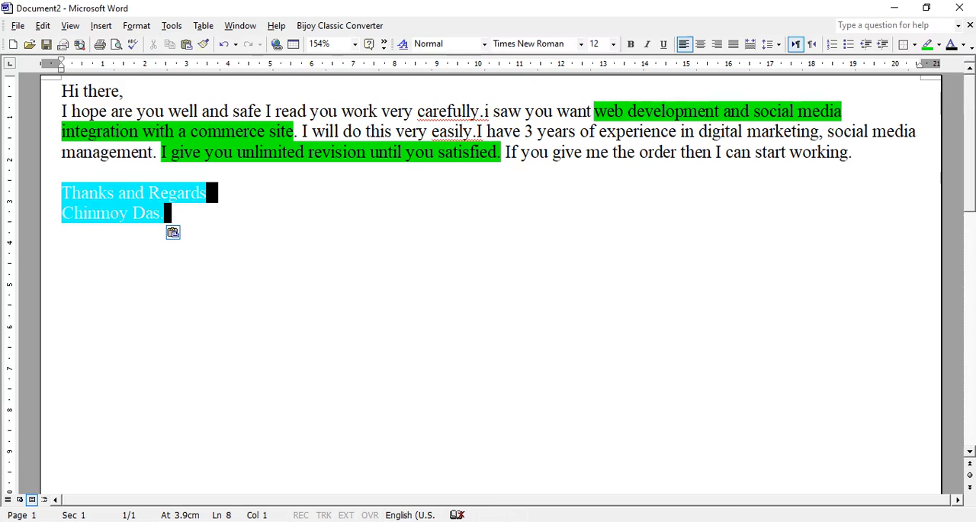
{"action": "left_click", "coordinate": [939, 44]}
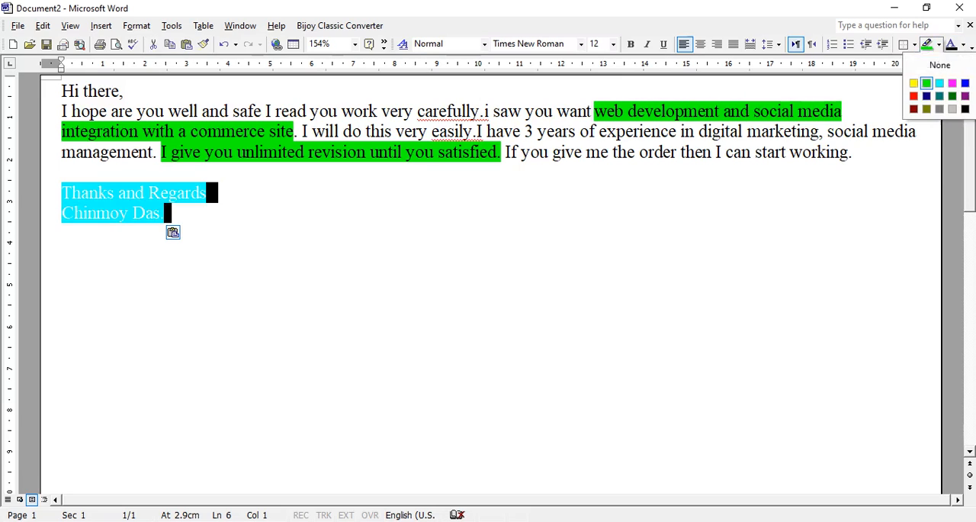
{"action": "left_click", "coordinate": [939, 65]}
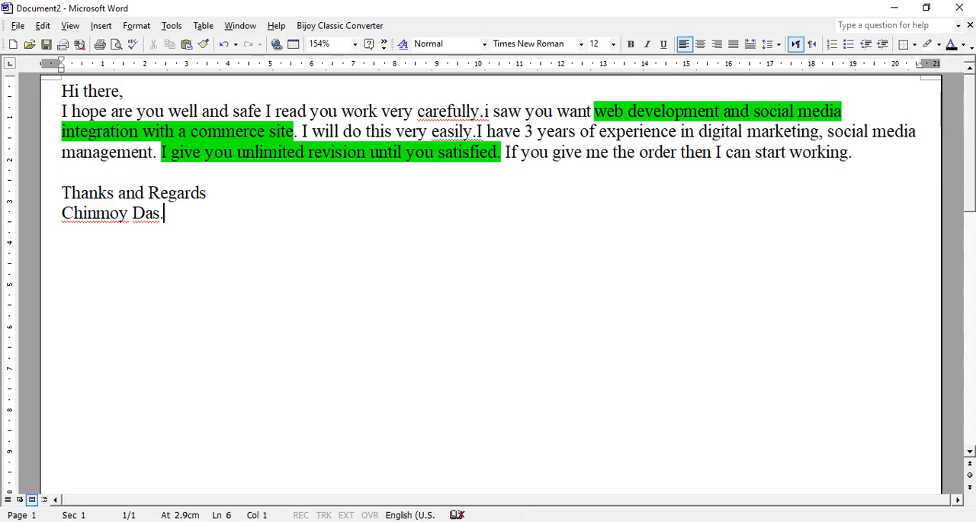
Shorten the name in the closing to the sender's first name followed by a period
{"action": "key", "text": "shift+Left"}
{"action": "key", "text": "shift+Left"}
{"action": "key", "text": "shift+Left"}
{"action": "key", "text": "shift+Left"}
{"action": "key", "text": "BackSpace"}
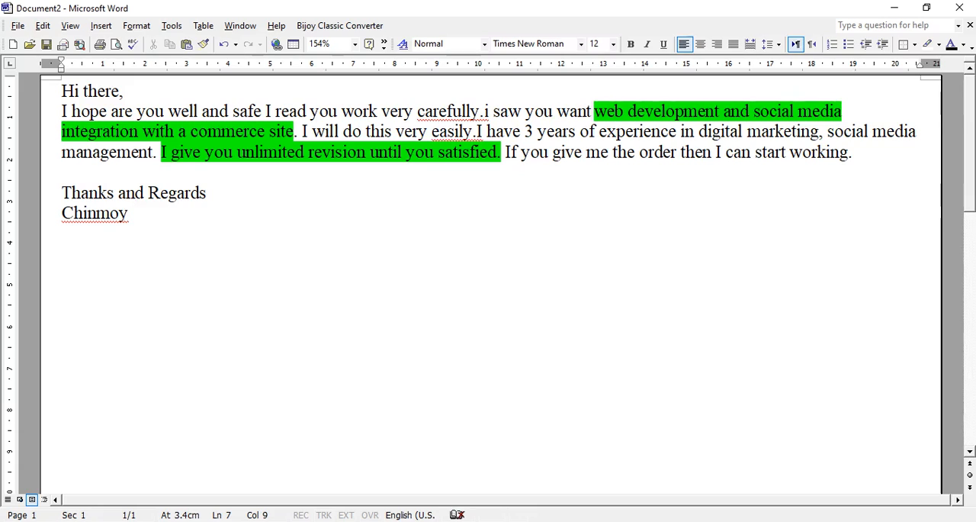
{"action": "key", "text": "BackSpace"}
{"action": "type", "text": "."}
Copy the list of sample links, from "Previous works report" to "Cover video", from the red template to Document2, one blank line below the closing
{"action": "mouse_move", "coordinate": [235, 520]}
{"action": "left_click", "coordinate": [234, 473]}
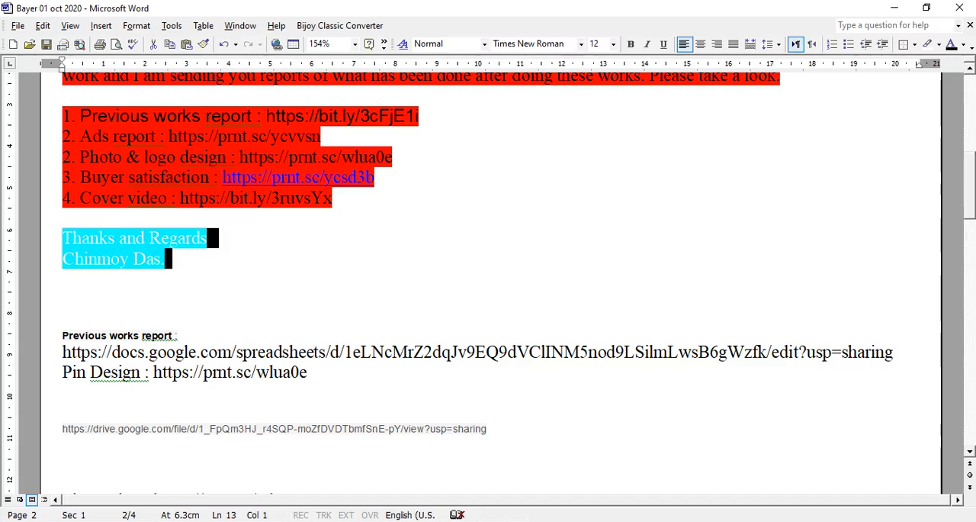
{"action": "left_click", "coordinate": [63, 319]}
{"action": "left_click_drag", "start_coordinate": [334, 198], "coordinate": [63, 117]}
{"action": "key", "text": "ctrl+c"}
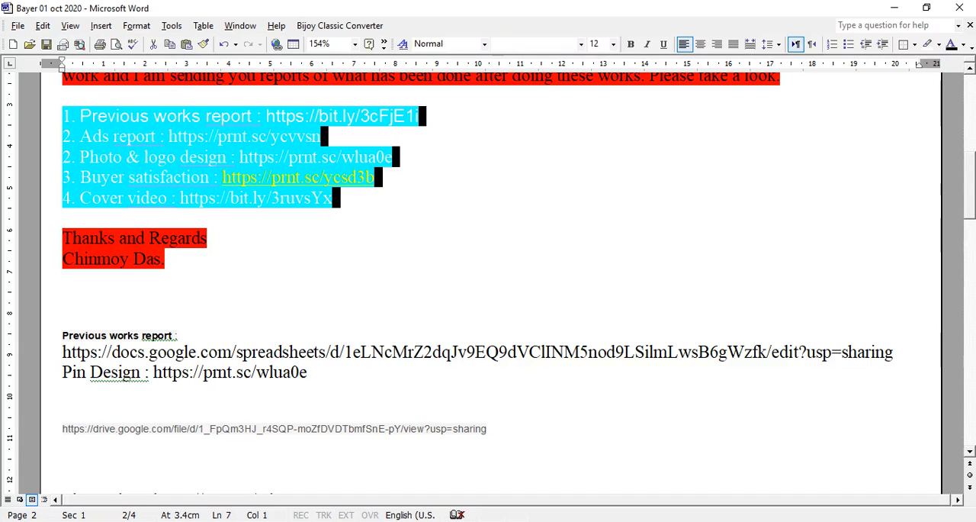
{"action": "left_click", "coordinate": [231, 521]}
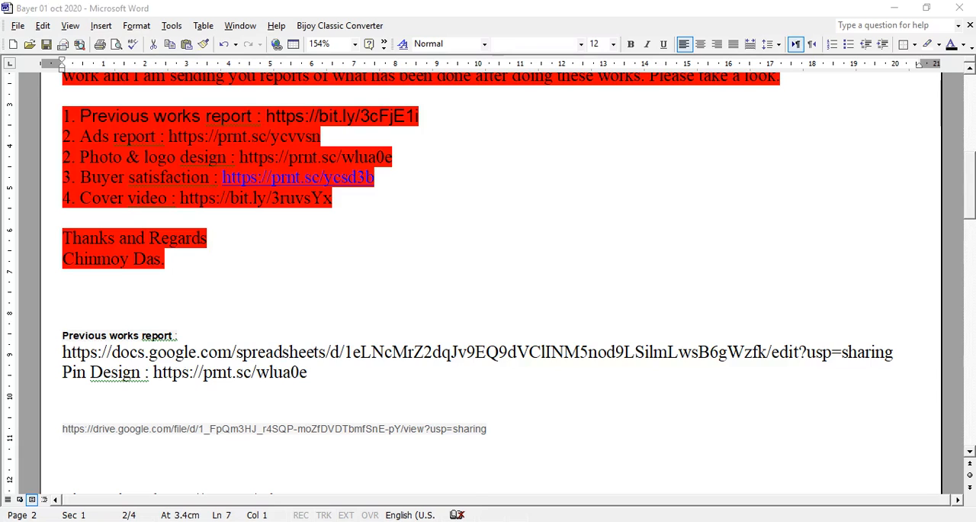
{"action": "left_click", "coordinate": [391, 466]}
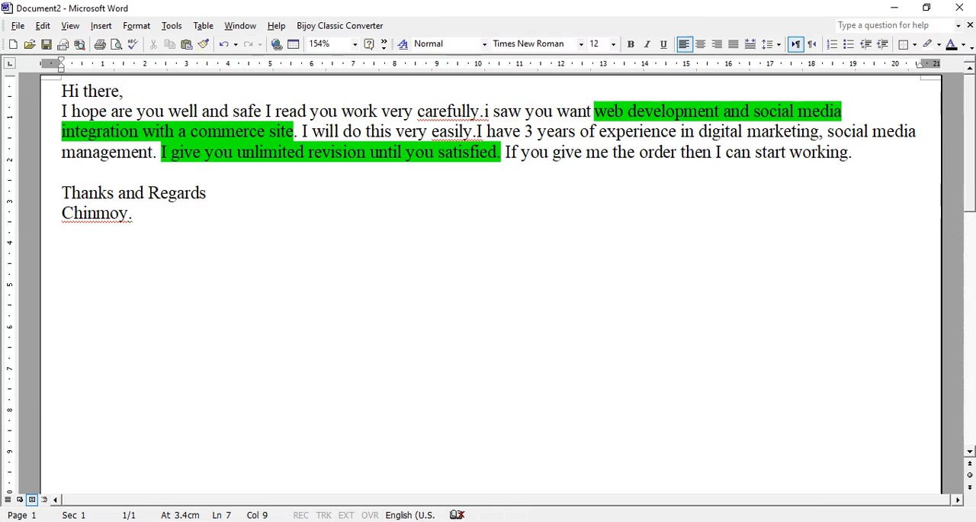
{"action": "key", "text": "Return"}
{"action": "key", "text": "Return"}
{"action": "key", "text": "ctrl+v"}
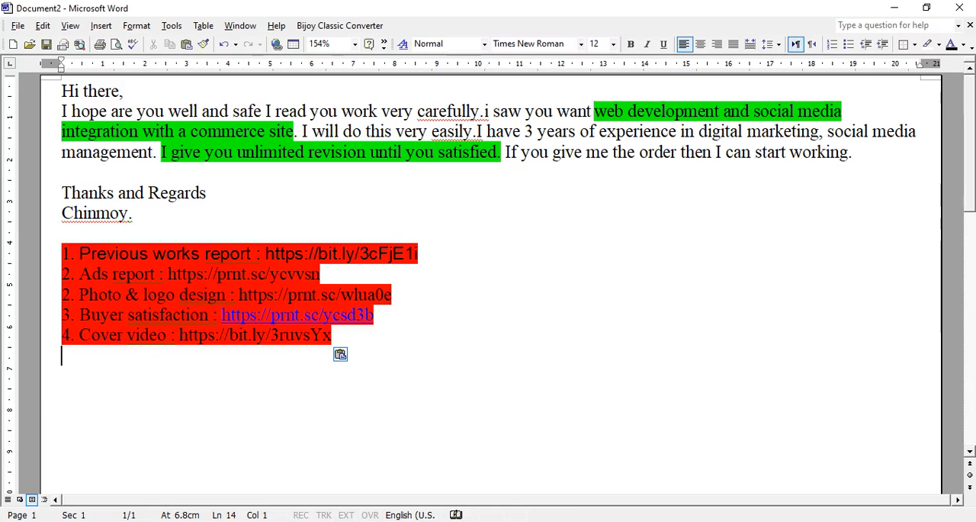
Remove the red highlighting from the whole pasted list of sample links
{"action": "key", "text": "shift+Up"}
{"action": "key", "text": "shift+Up"}
{"action": "key", "text": "shift+Up"}
{"action": "key", "text": "shift+Up"}
{"action": "key", "text": "shift+Up"}
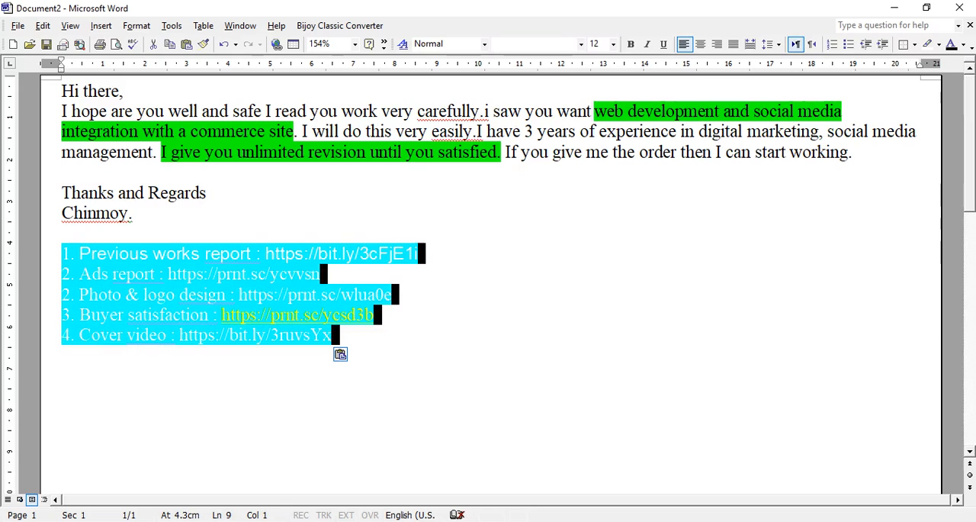
{"action": "left_click", "coordinate": [939, 44]}
{"action": "left_click", "coordinate": [939, 66]}
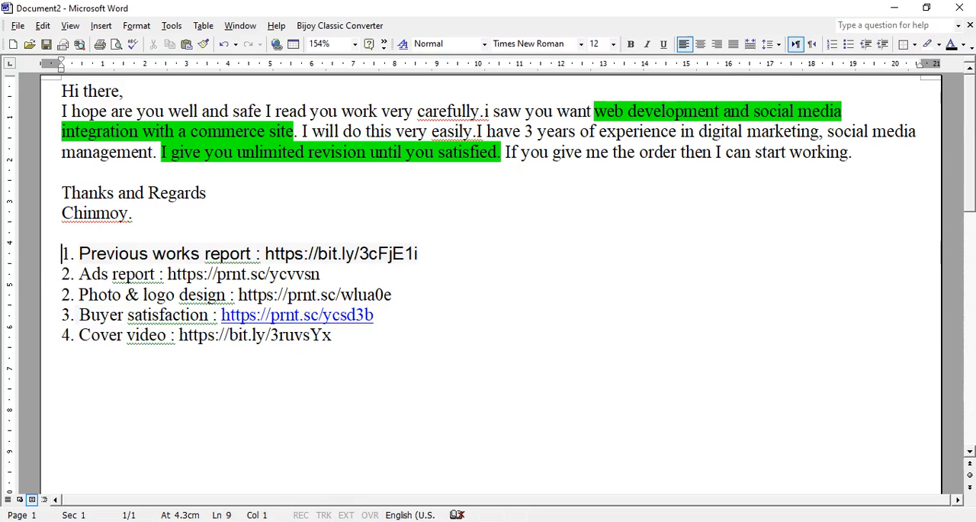
{"action": "key", "text": "Up"}
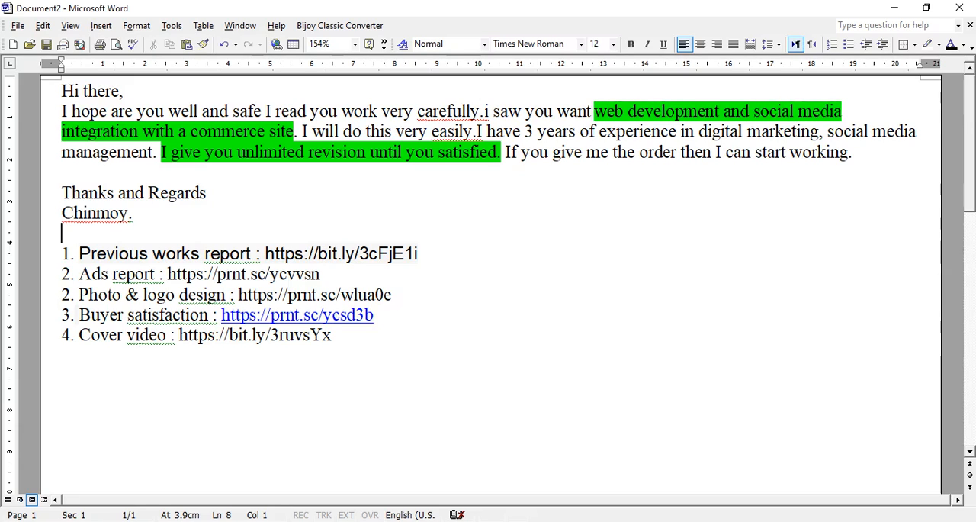
{"action": "key", "text": "Down"}
{"action": "key", "text": "Down"}
{"action": "key", "text": "Down"}
{"action": "key", "text": "End"}
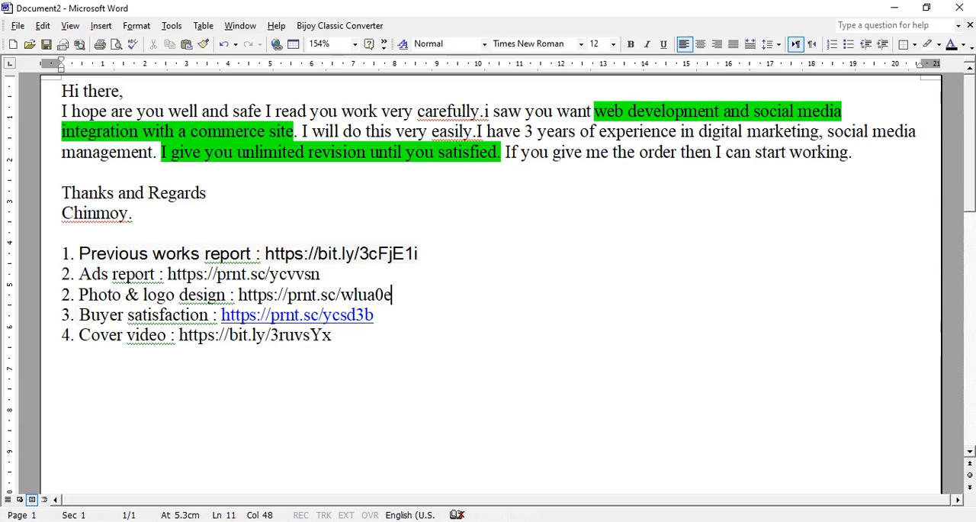
In the opening paragraph, replace the space after "safe" with a period and capitalize the "i" in "i saw you want"
{"action": "left_click", "coordinate": [266, 112]}
{"action": "key", "text": "BackSpace"}
{"action": "type", "text": "."}
{"action": "left_click", "coordinate": [488, 112]}
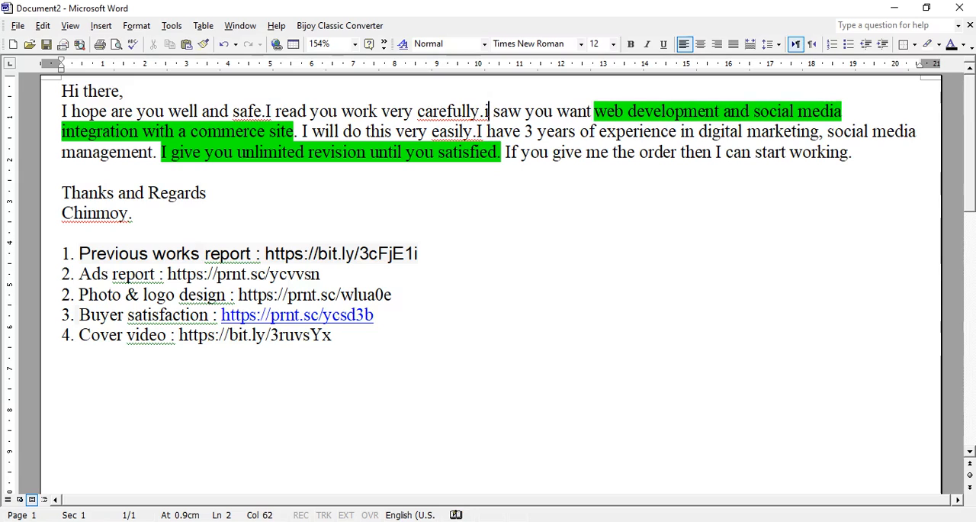
{"action": "key", "text": "BackSpace"}
{"action": "type", "text": "I"}
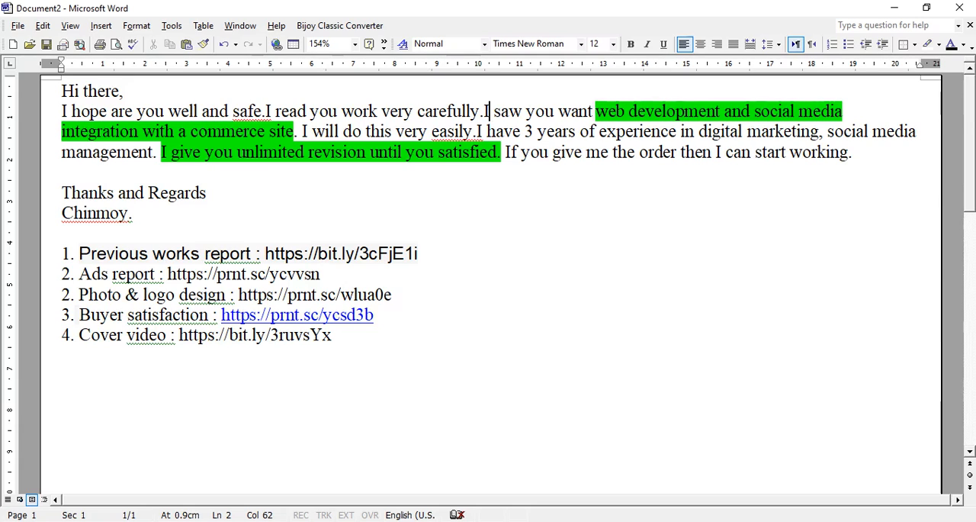
Insert "work" after "I will do this" and color the phrase "unlimited revision" in the opening paragraph red
{"action": "left_click", "coordinate": [395, 131]}
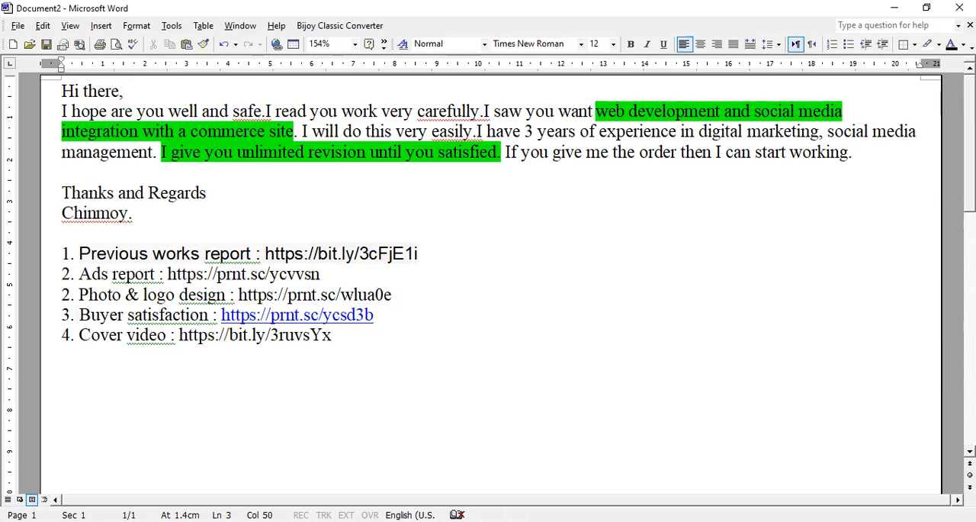
{"action": "type", "text": "work"}
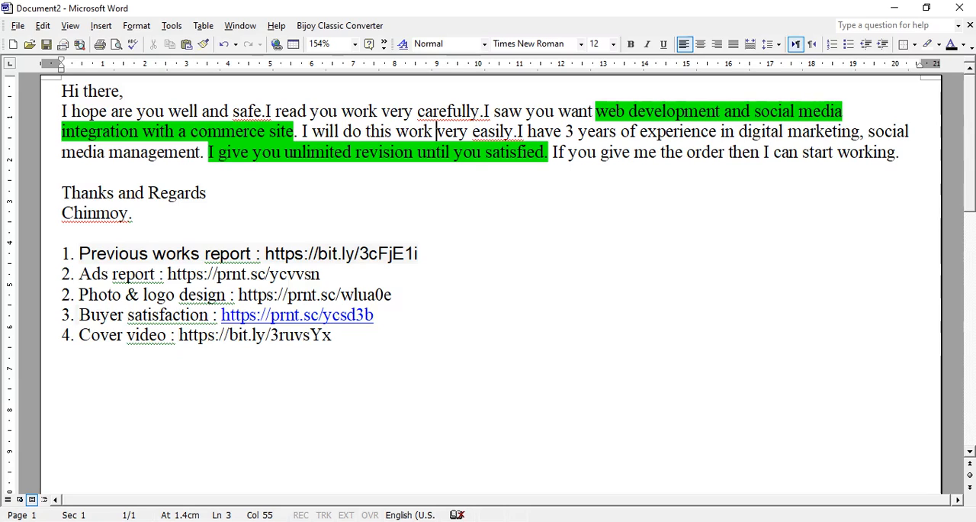
{"action": "left_click_drag", "start_coordinate": [414, 152], "coordinate": [253, 151]}
{"action": "left_click", "coordinate": [343, 173]}
{"action": "left_click_drag", "start_coordinate": [414, 152], "coordinate": [286, 151]}
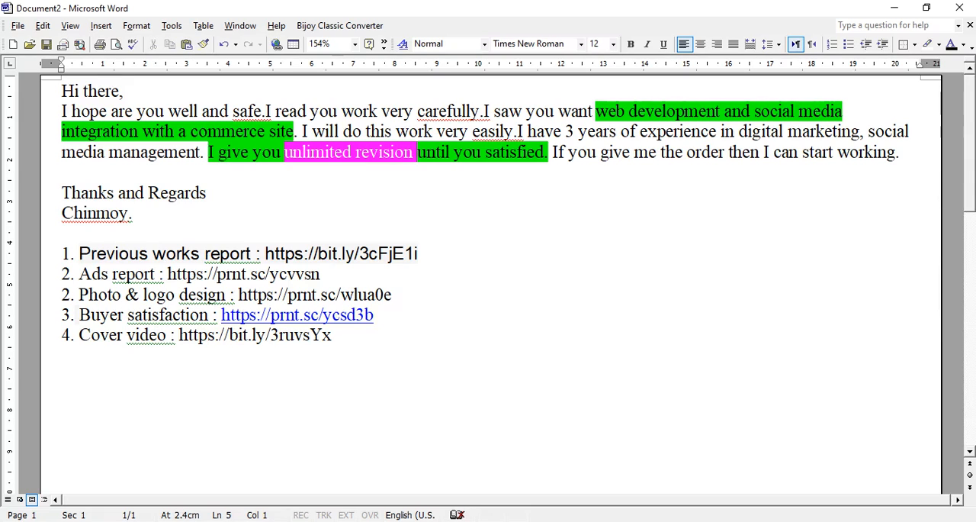
{"action": "left_click", "coordinate": [963, 44]}
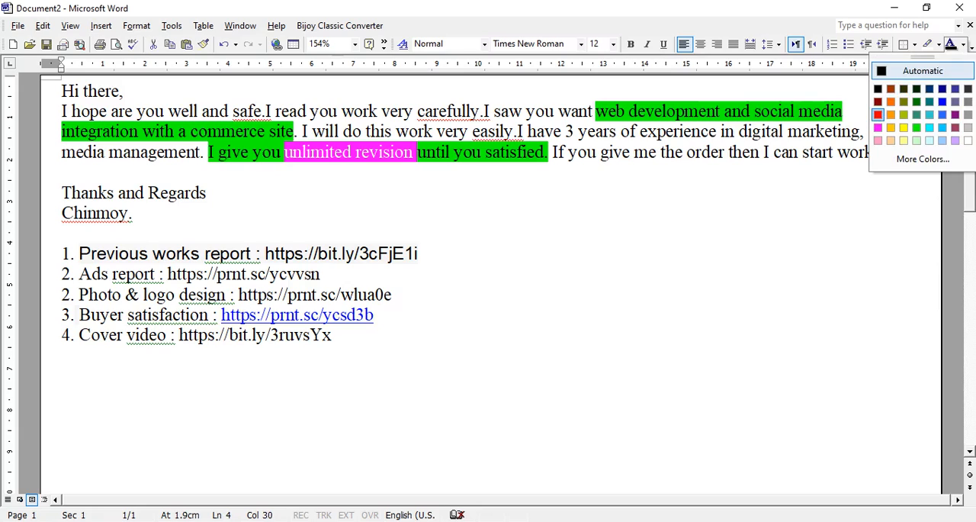
{"action": "left_click", "coordinate": [878, 114]}
{"action": "left_click", "coordinate": [134, 214]}
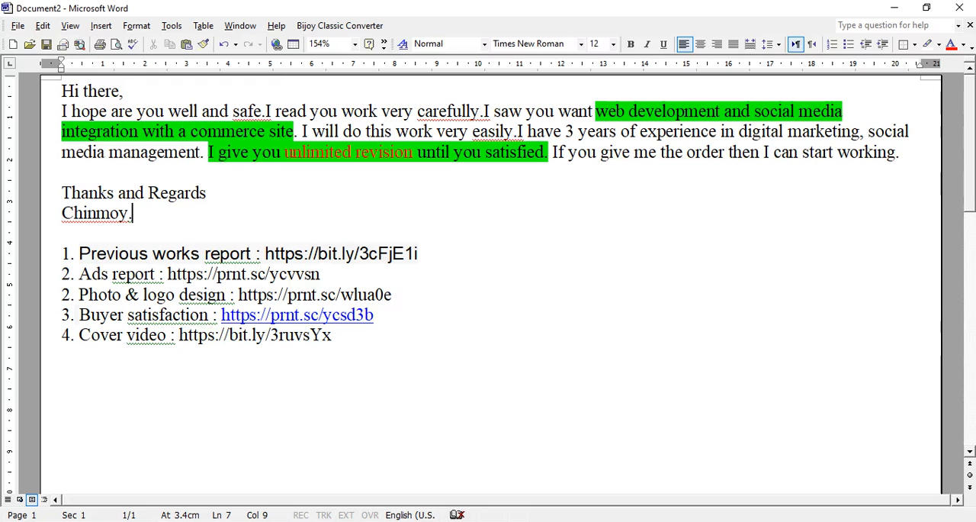
In the document Bayer 01 oct 2020, copy the words "Feel free to ask if you have any questions" from the "Welcome to my service" template
{"action": "left_click", "coordinate": [217, 521]}
{"action": "left_click", "coordinate": [387, 479]}
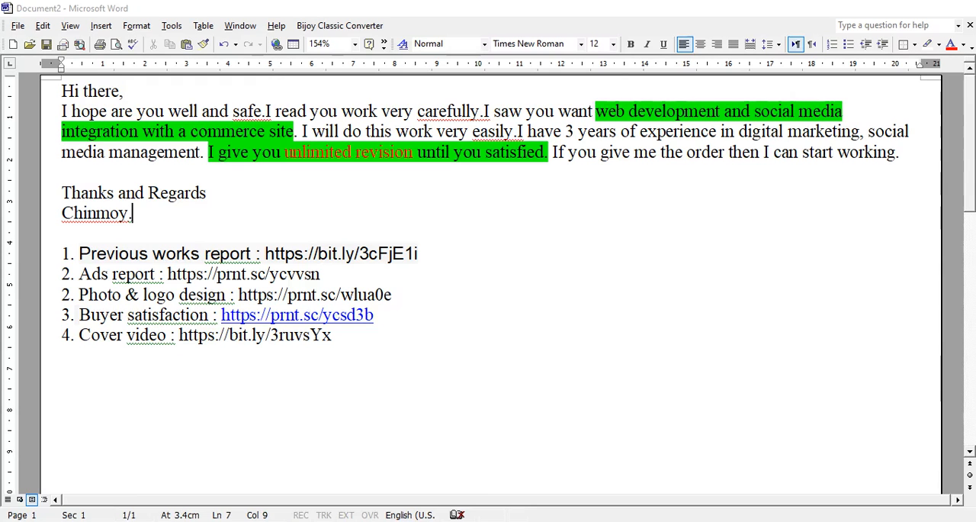
{"action": "left_click", "coordinate": [217, 521]}
{"action": "left_click", "coordinate": [233, 473]}
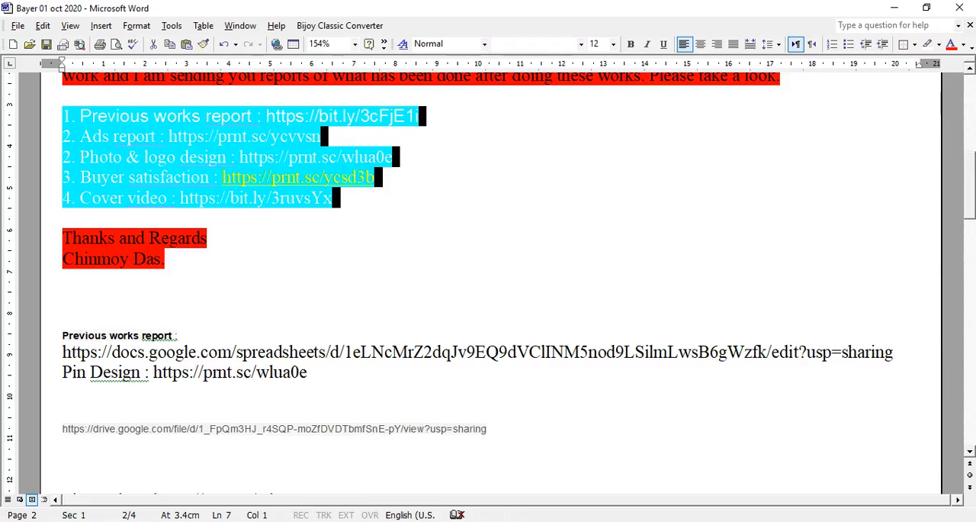
{"action": "scroll", "coordinate": [488, 282], "scroll_direction": "up", "scroll_amount": 10}
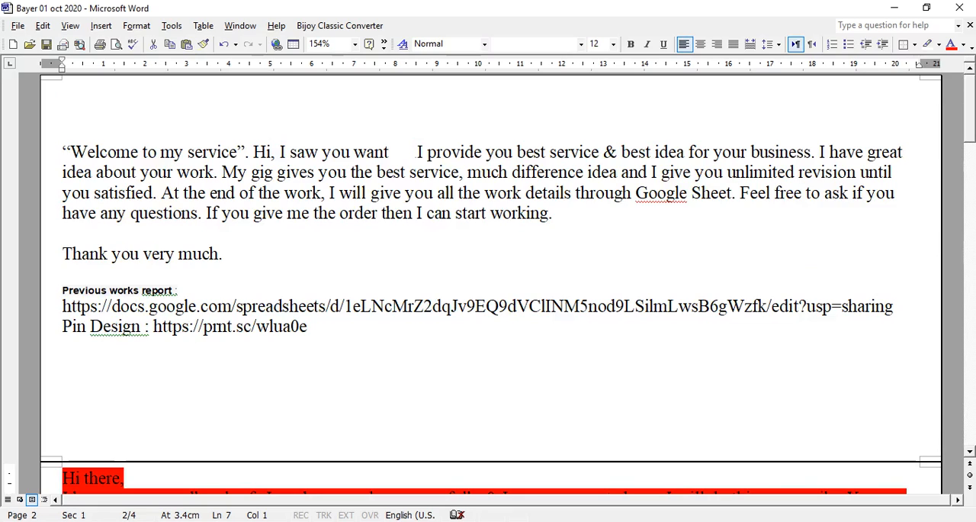
{"action": "left_click_drag", "start_coordinate": [740, 194], "coordinate": [196, 213]}
{"action": "key", "text": "ctrl+c"}
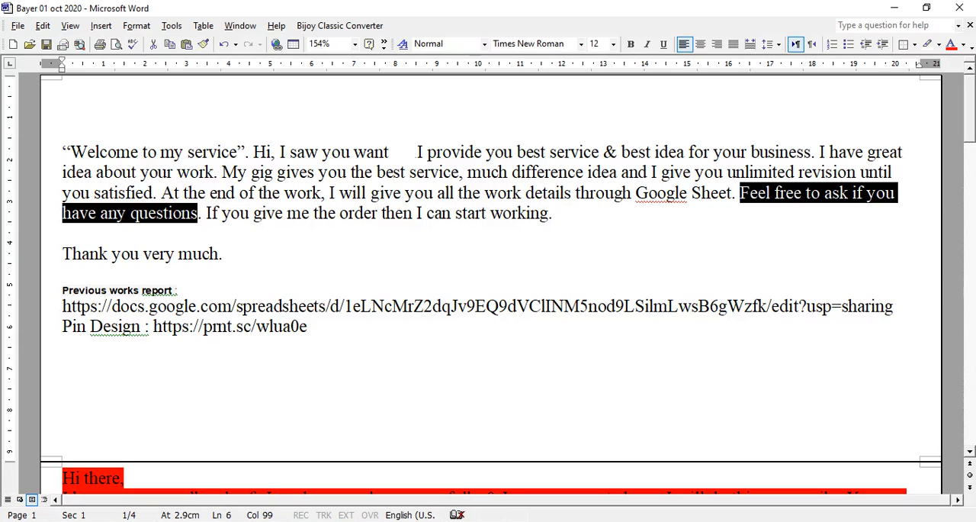
Paste the copied sentence into Document2 before "If you give me the order" and replace the space after "questions" with a period
{"action": "left_click", "coordinate": [237, 521]}
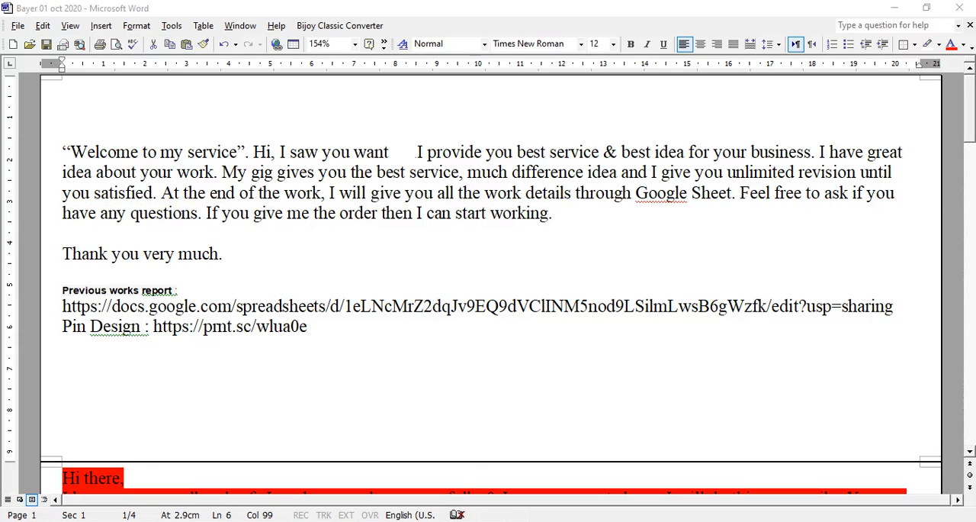
{"action": "left_click", "coordinate": [236, 476]}
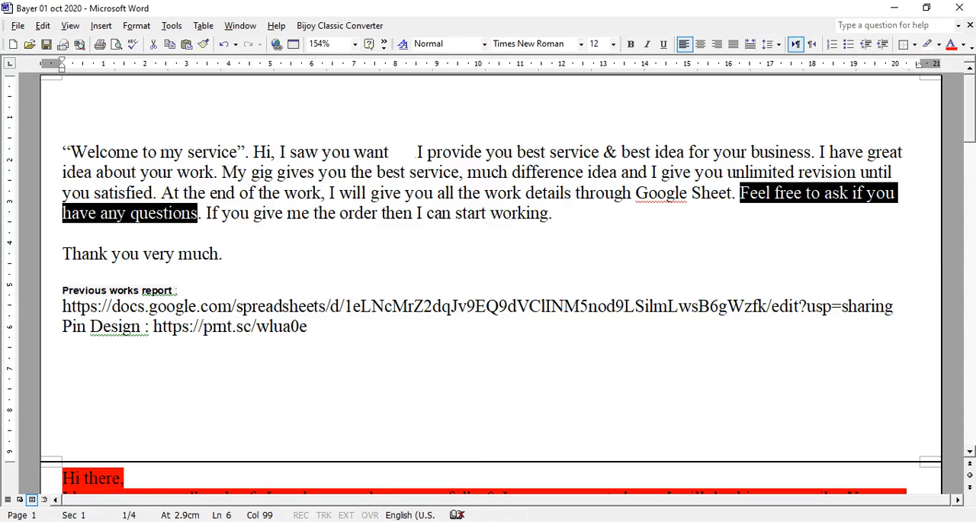
{"action": "left_click", "coordinate": [238, 521]}
{"action": "left_click", "coordinate": [399, 468]}
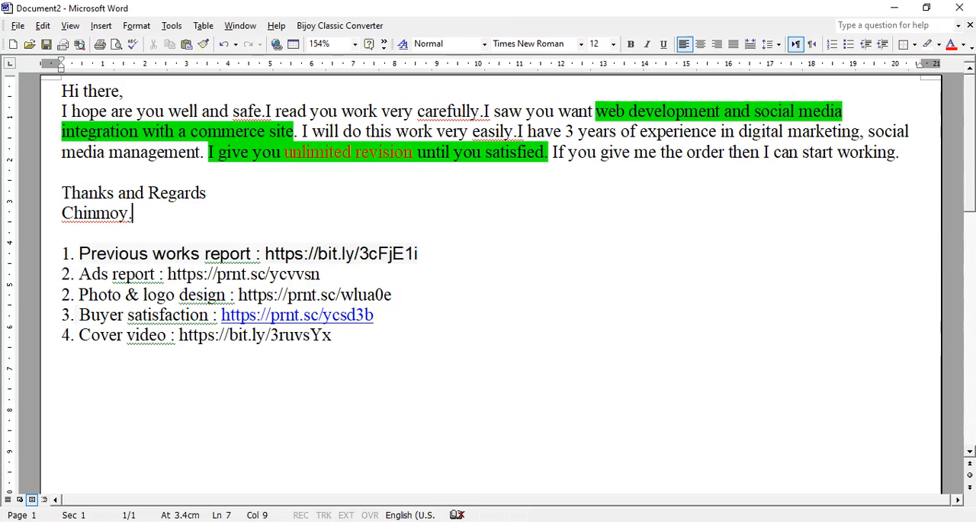
{"action": "left_click", "coordinate": [552, 152]}
{"action": "key", "text": "ctrl+v"}
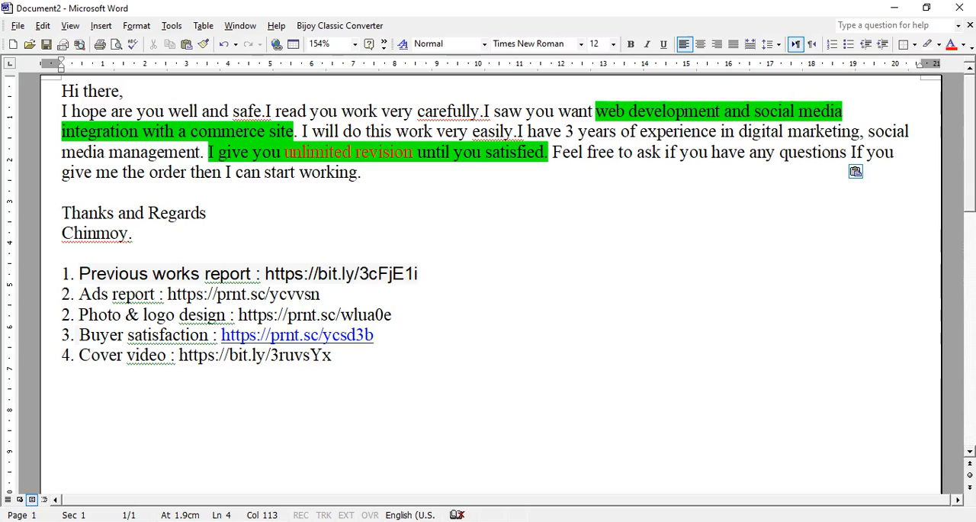
{"action": "key", "text": "BackSpace"}
{"action": "type", "text": "."}
{"action": "scroll", "coordinate": [491, 283], "scroll_direction": "down", "scroll_amount": 4}
{"action": "scroll", "coordinate": [491, 284], "scroll_direction": "up", "scroll_amount": 4}
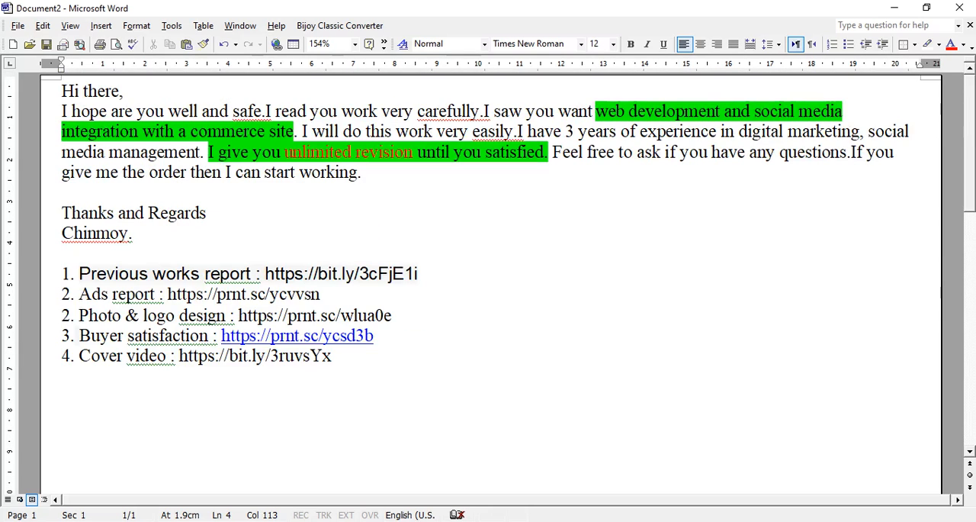